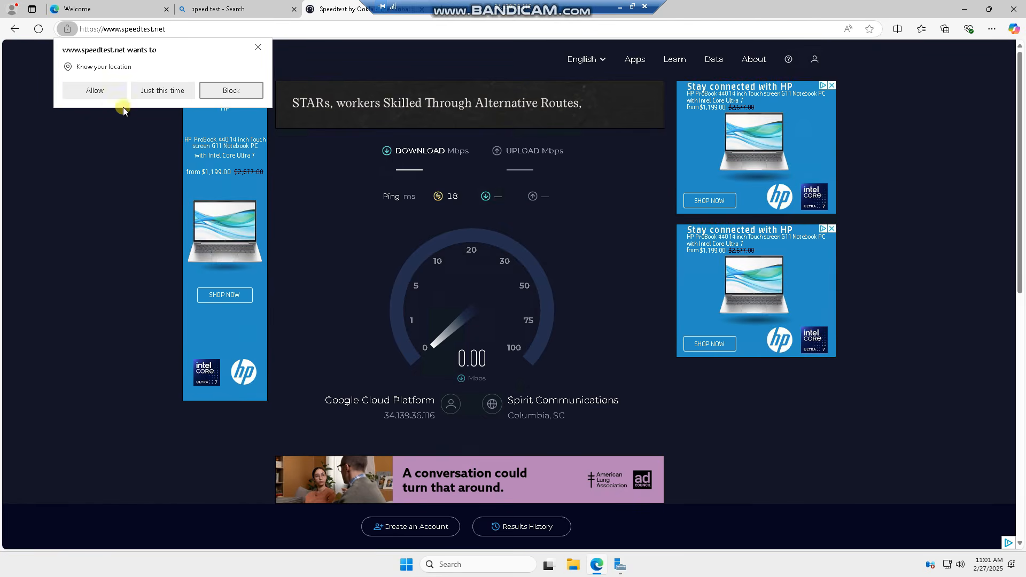
Step: Allow speedtest.net to know the device's location
{"action": "left_click", "coordinate": [94, 91]}
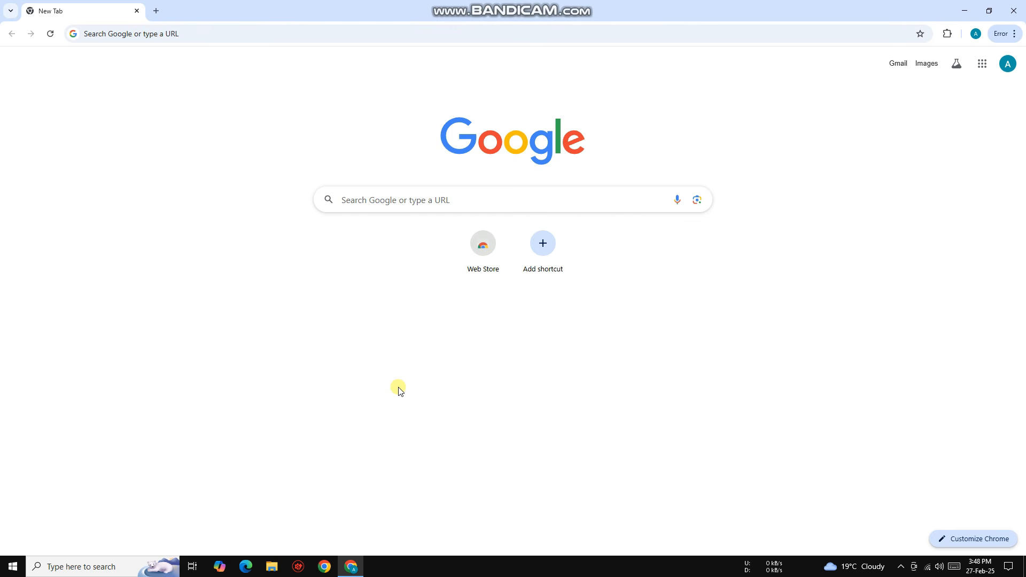
Step: Search Google for Google Cloud Skills Boost, open its official site and dismiss the Google sign-in prompt
{"action": "left_click", "coordinate": [272, 30]}
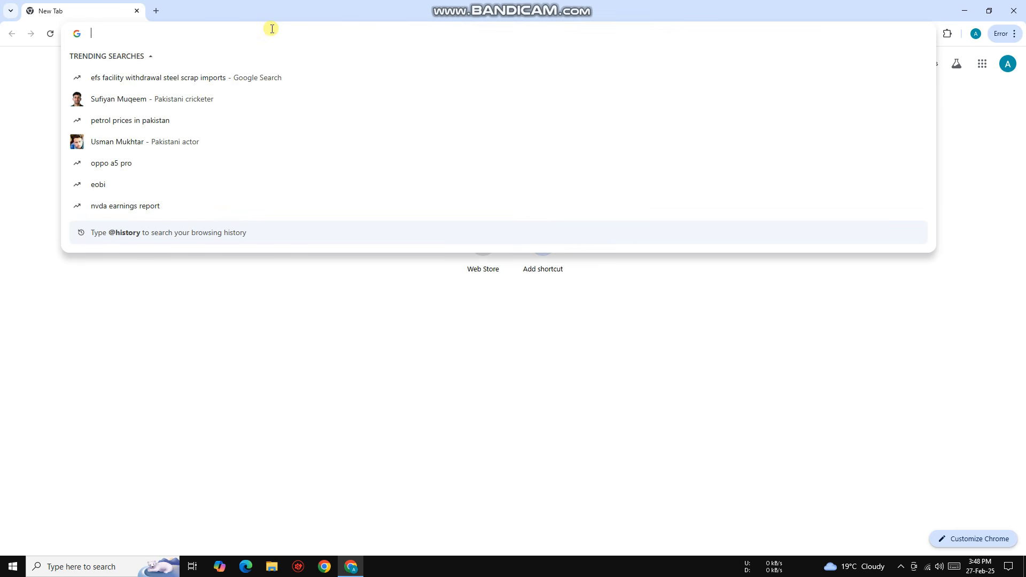
{"action": "type", "text": "google cloud skill b"}
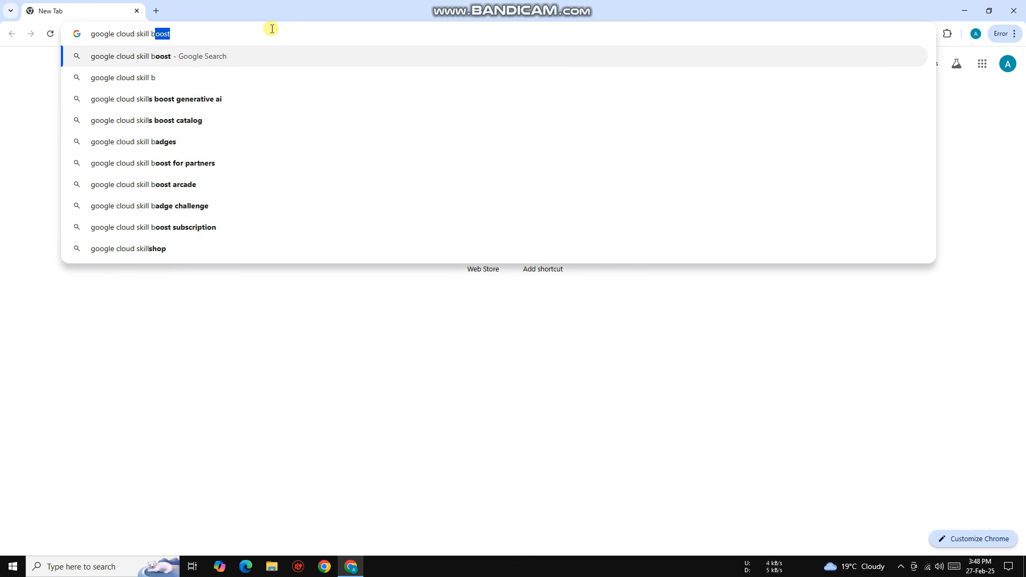
{"action": "key", "text": "Return"}
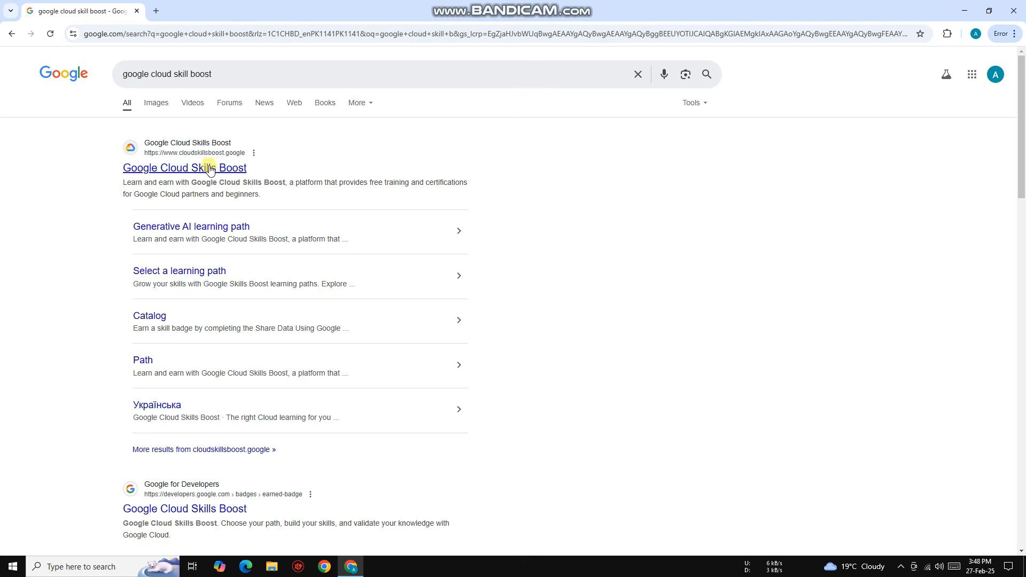
{"action": "left_click", "coordinate": [182, 169]}
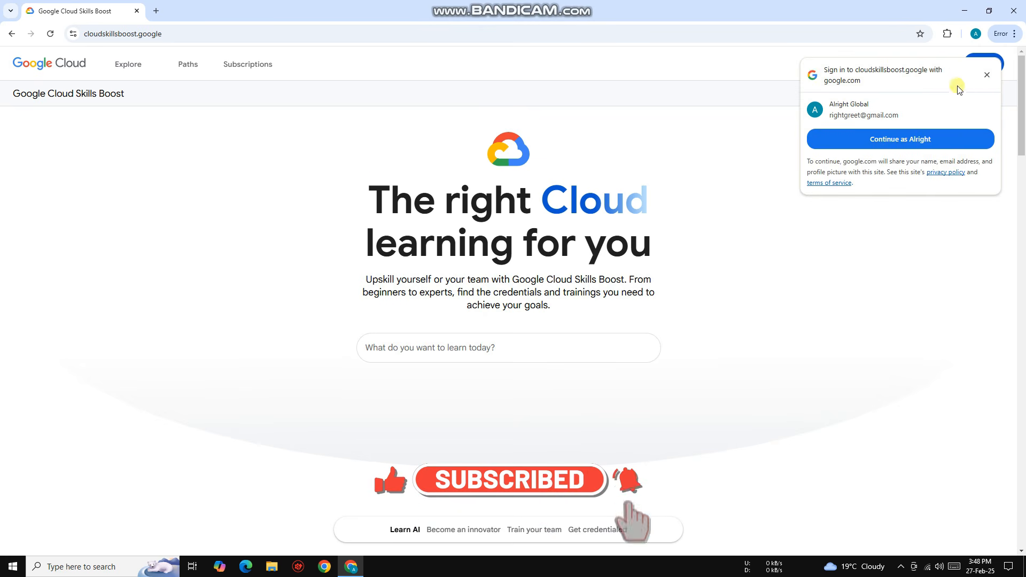
{"action": "left_click", "coordinate": [987, 75]}
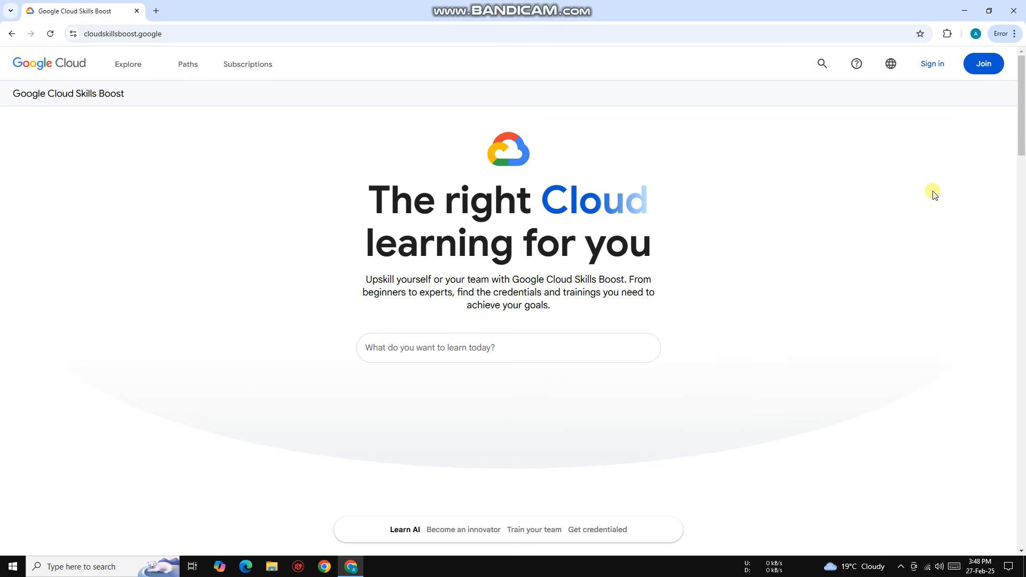
Step: Join Google Cloud Skills Boost by signing in with the existing Google account and consenting to share its details with Qwiklabs
{"action": "left_click", "coordinate": [983, 63]}
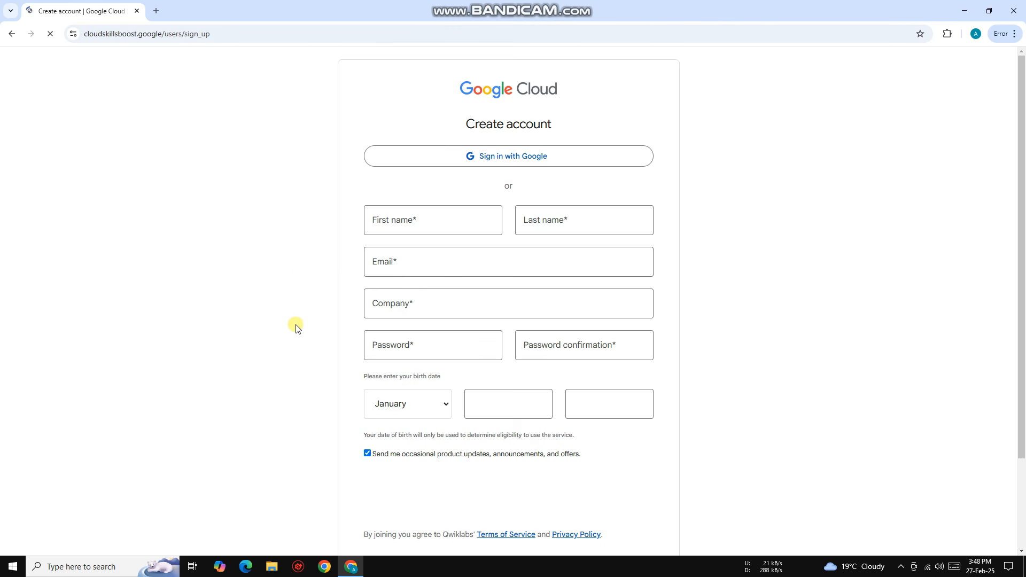
{"action": "scroll", "coordinate": [277, 224], "scroll_direction": "down", "scroll_amount": 2}
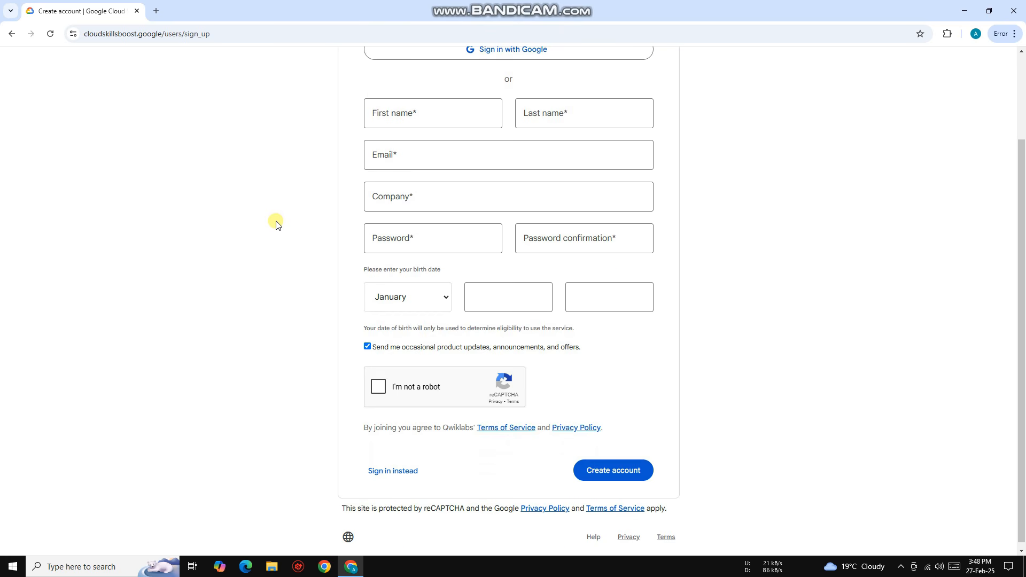
{"action": "scroll", "coordinate": [319, 347], "scroll_direction": "up", "scroll_amount": 2}
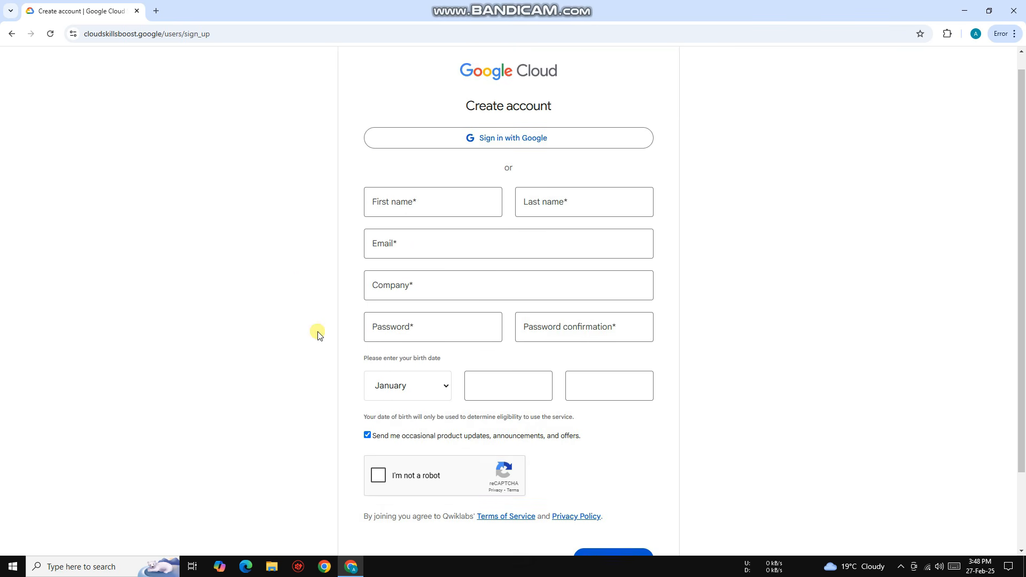
{"action": "left_click", "coordinate": [511, 156]}
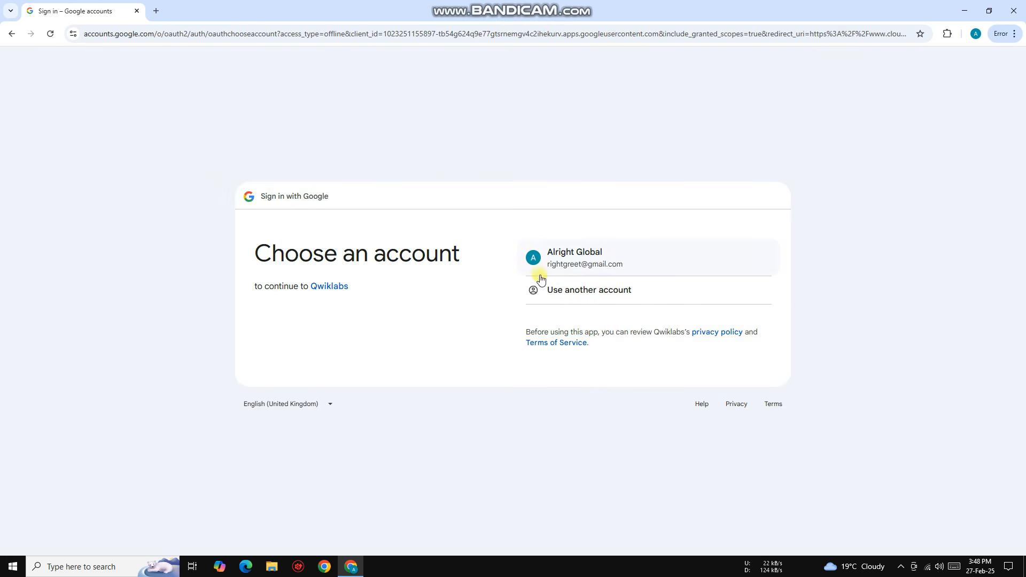
{"action": "left_click", "coordinate": [552, 264]}
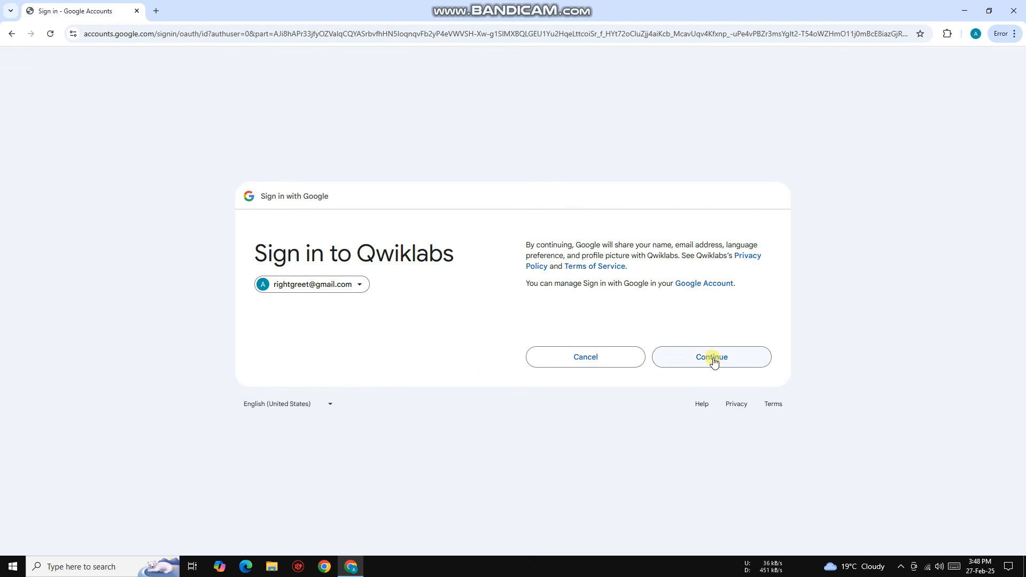
{"action": "left_click", "coordinate": [714, 360]}
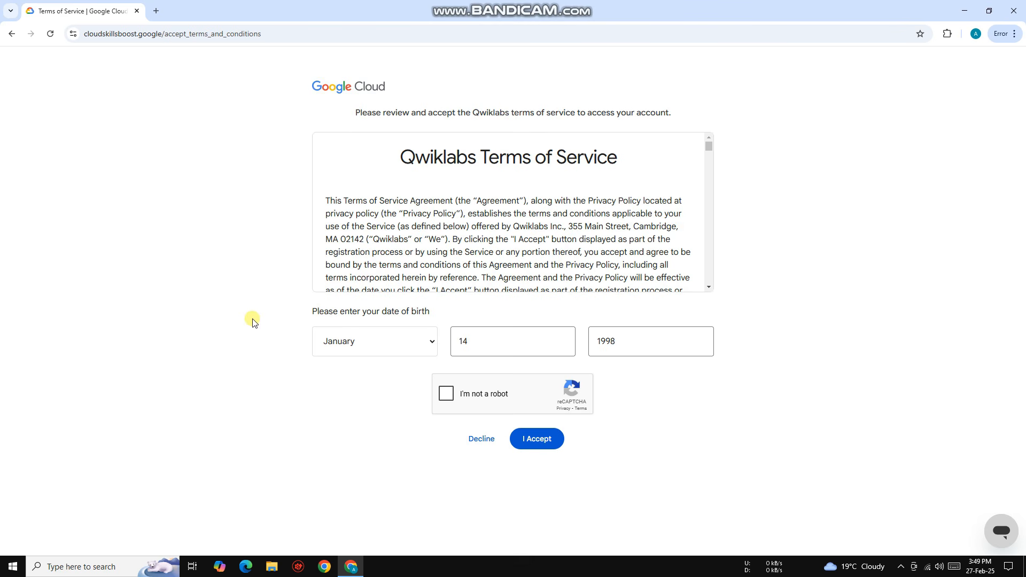
Step: Complete the reCAPTCHA by selecting the bicycle images and accept the Qwiklabs terms of service
{"action": "left_click", "coordinate": [446, 394]}
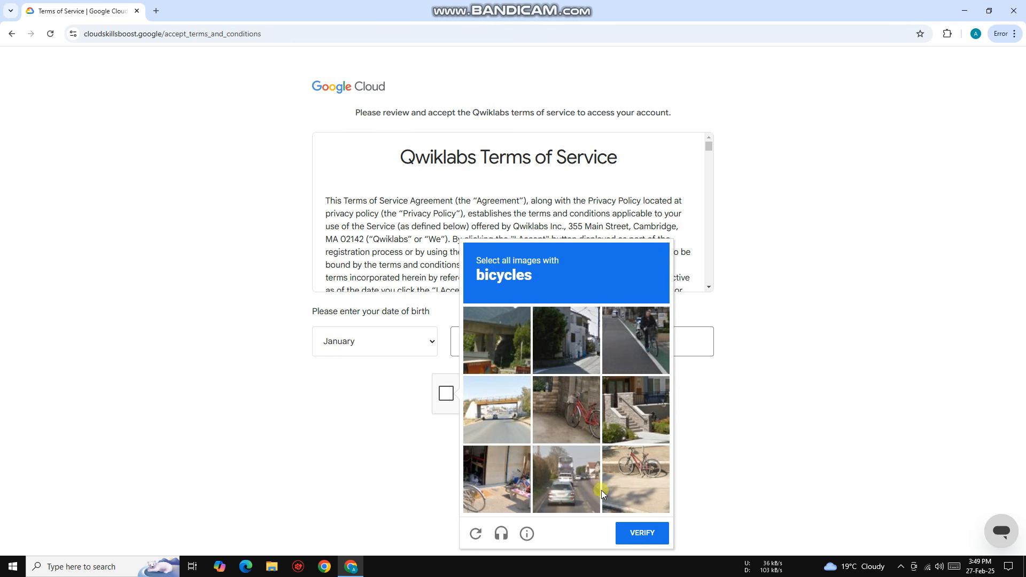
{"action": "left_click", "coordinate": [604, 489]}
{"action": "left_click", "coordinate": [499, 478]}
{"action": "left_click", "coordinate": [579, 422]}
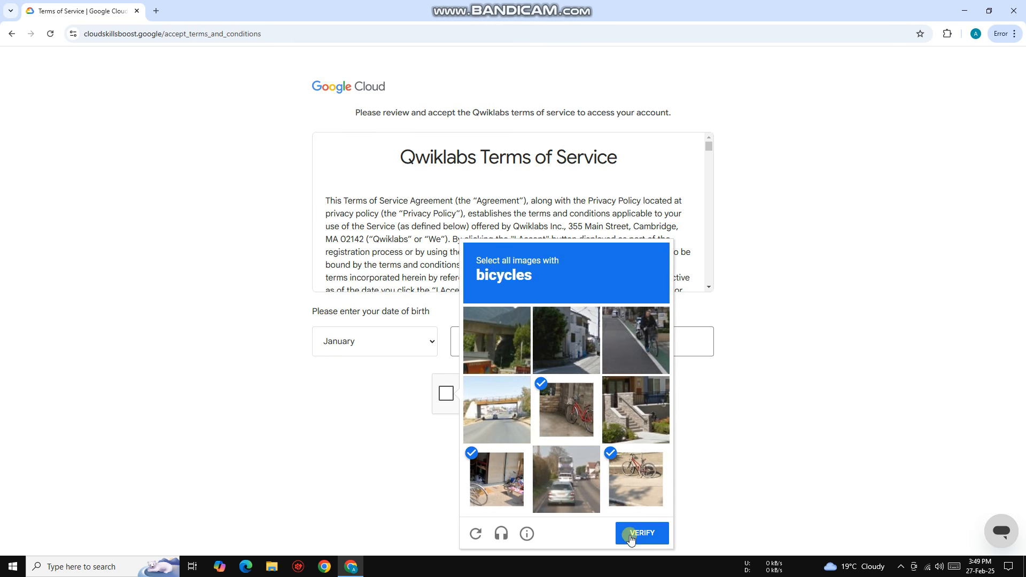
{"action": "left_click", "coordinate": [631, 534]}
{"action": "left_click", "coordinate": [520, 441]}
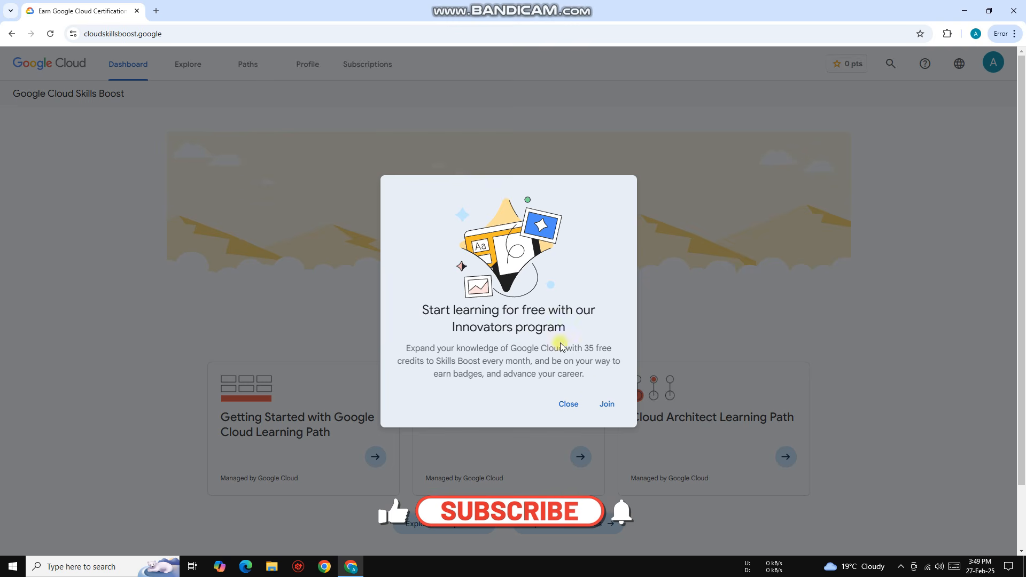
Step: Start joining the Innovators program and authorize it with the existing Google account
{"action": "left_click", "coordinate": [606, 404]}
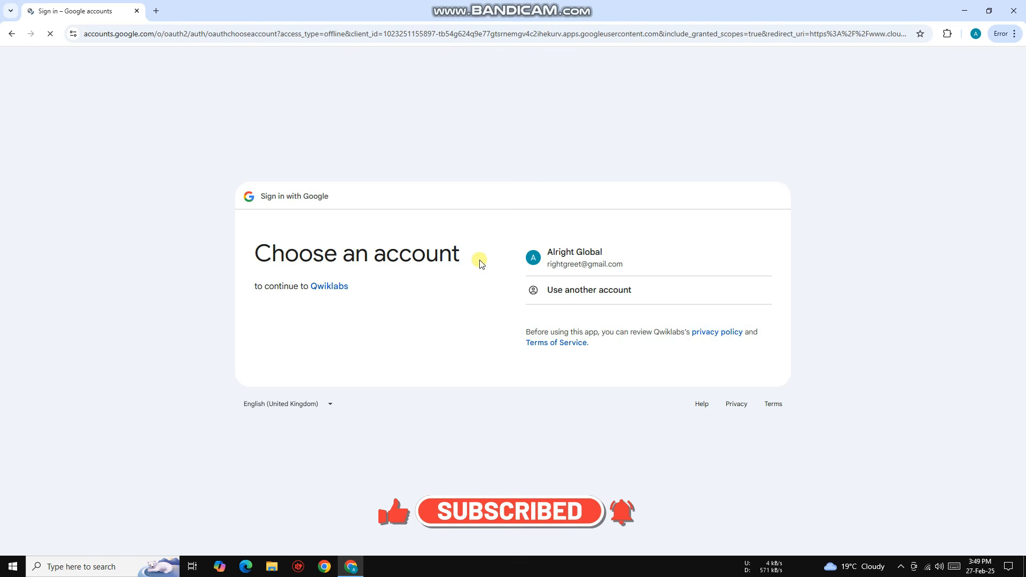
{"action": "left_click", "coordinate": [562, 261]}
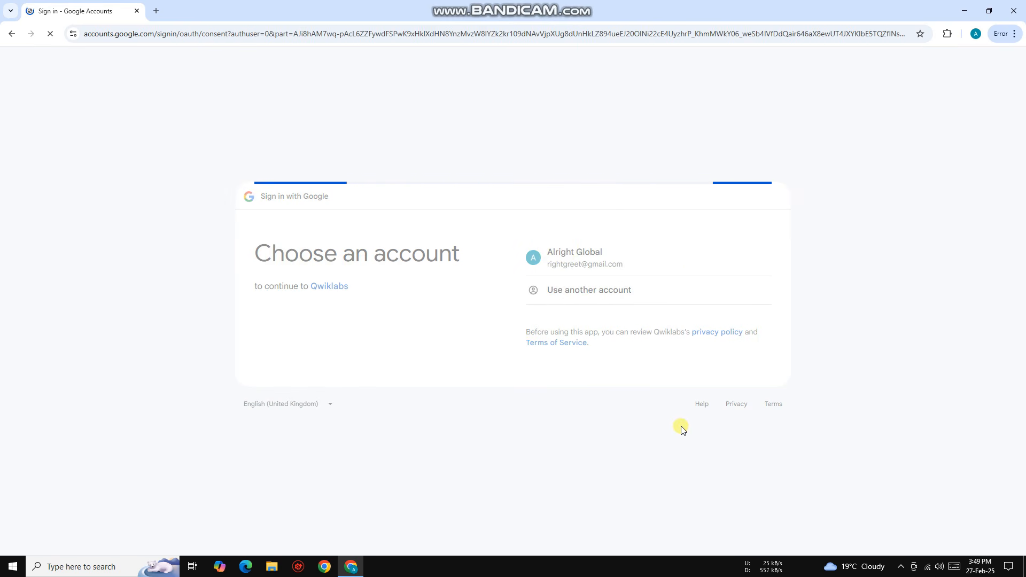
{"action": "left_click", "coordinate": [698, 428]}
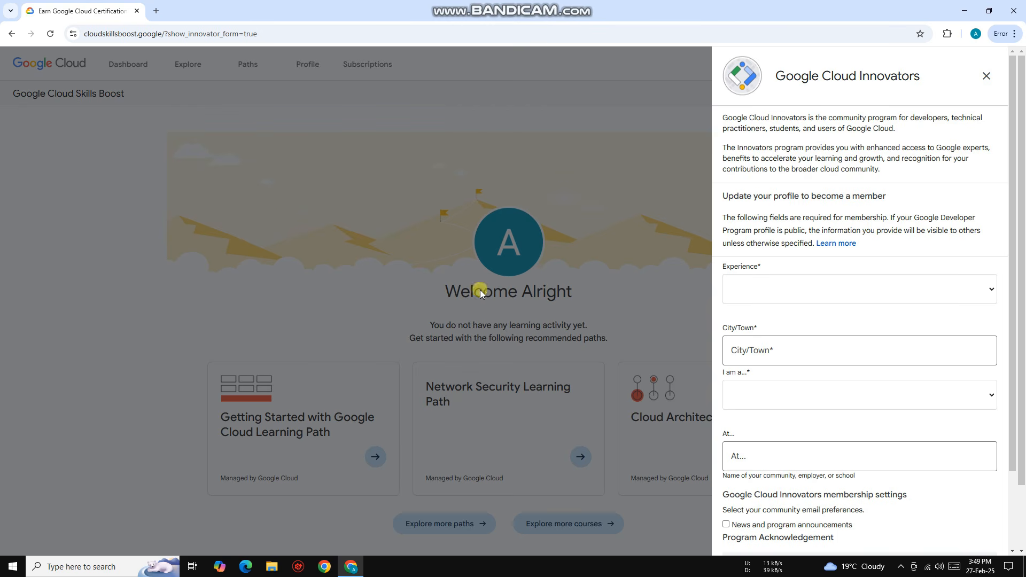
Step: Set the Innovators profile's experience to Early (0-5 years) and the role to Student
{"action": "left_click", "coordinate": [791, 295]}
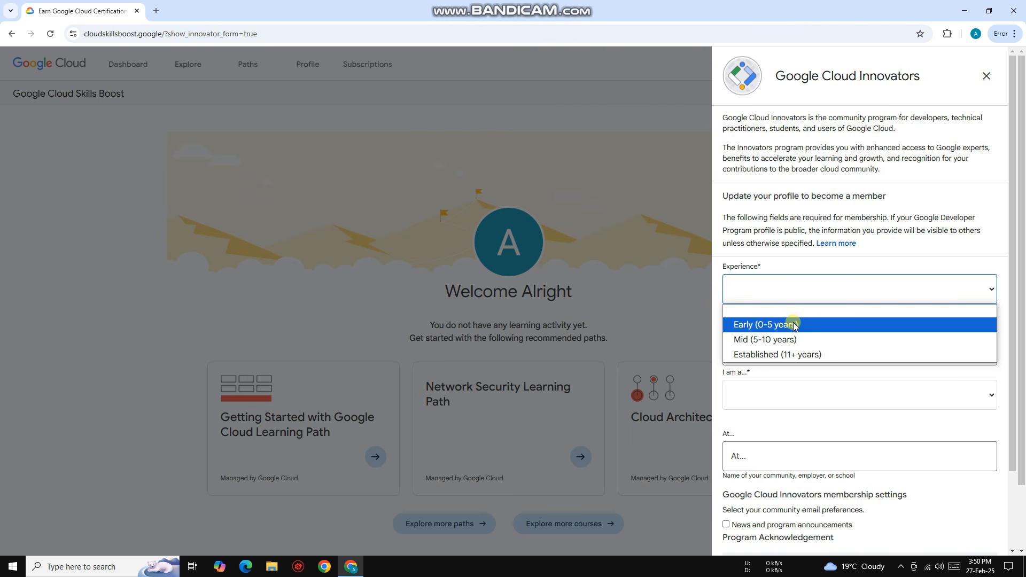
{"action": "left_click", "coordinate": [795, 326]}
{"action": "scroll", "coordinate": [791, 331], "scroll_direction": "down", "scroll_amount": 1}
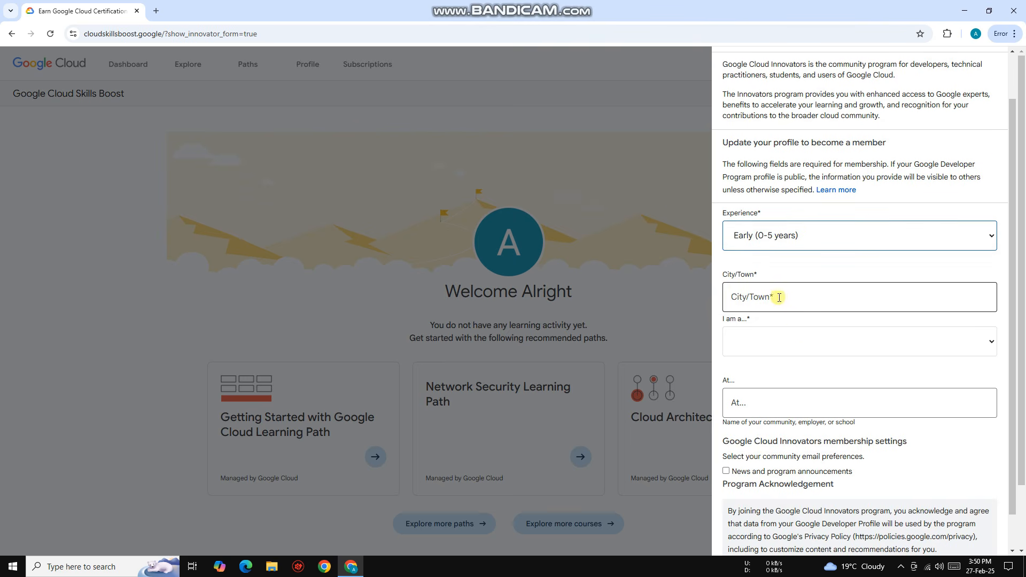
{"action": "left_click", "coordinate": [750, 341]}
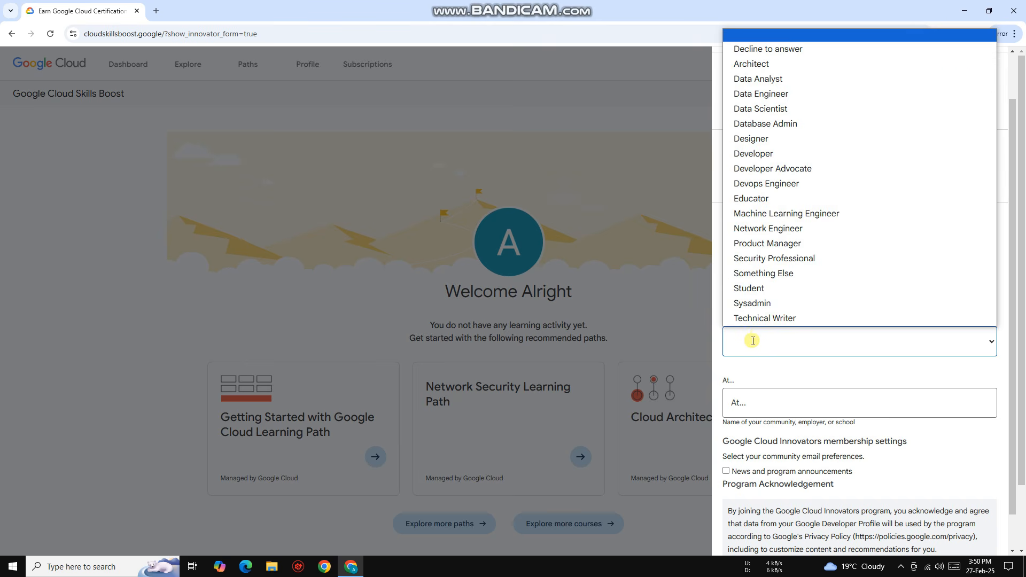
{"action": "left_click", "coordinate": [784, 289]}
{"action": "scroll", "coordinate": [738, 389], "scroll_direction": "down", "scroll_amount": 1}
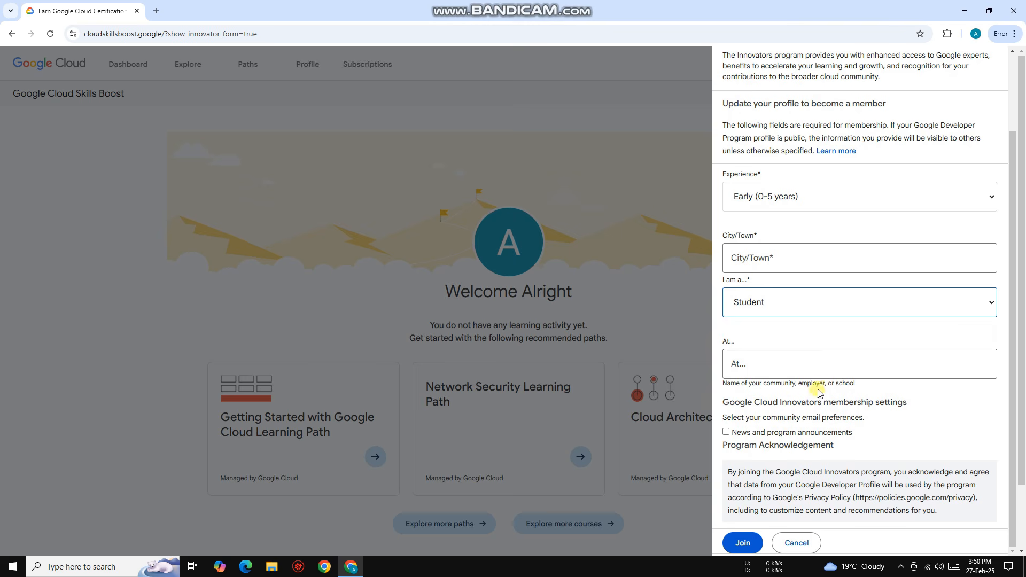
Step: Set the city to Lahore, Pakistan and submit the Google Cloud Innovators membership form
{"action": "left_click", "coordinate": [797, 260]}
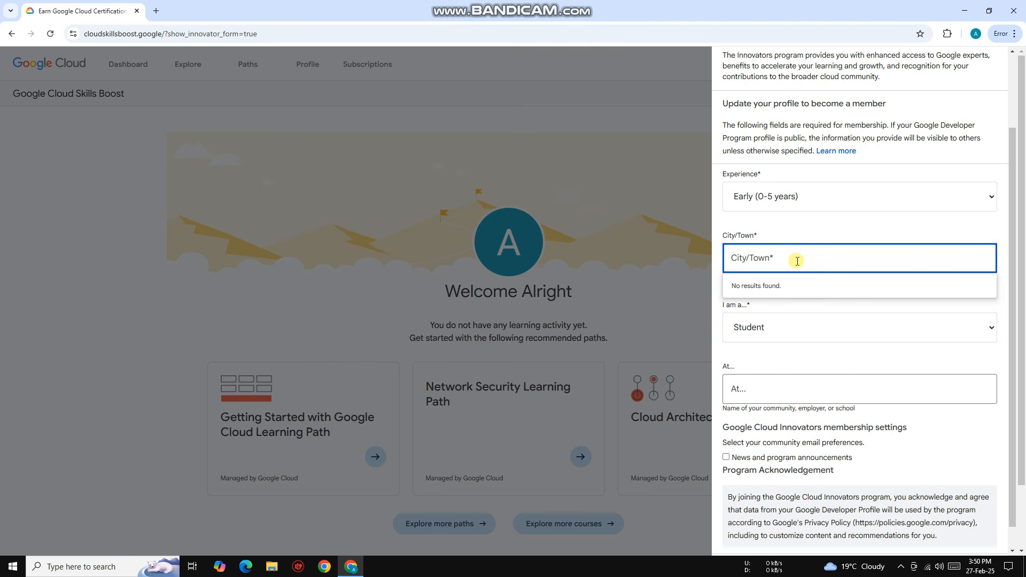
{"action": "type", "text": "lahore"}
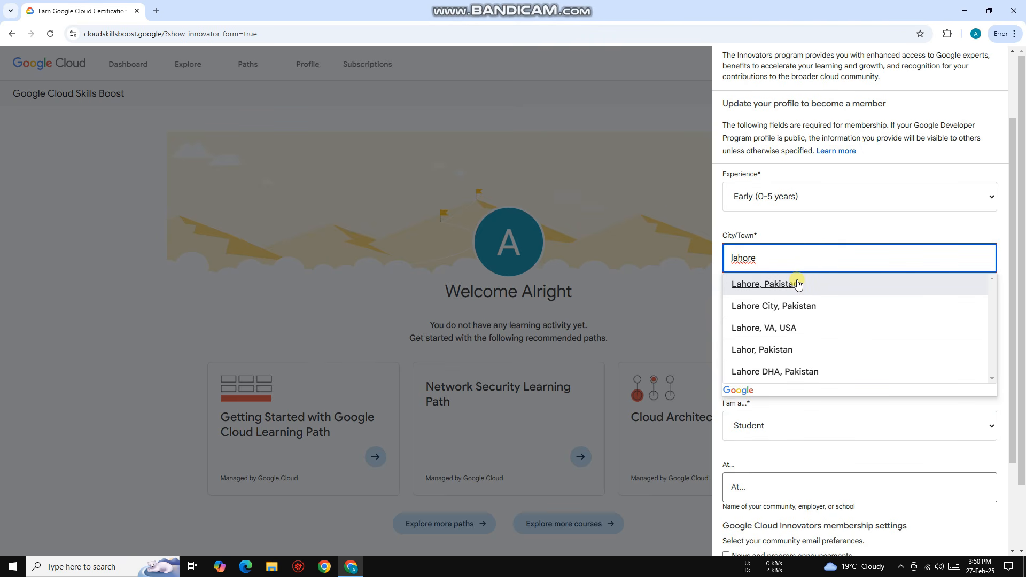
{"action": "left_click", "coordinate": [796, 283]}
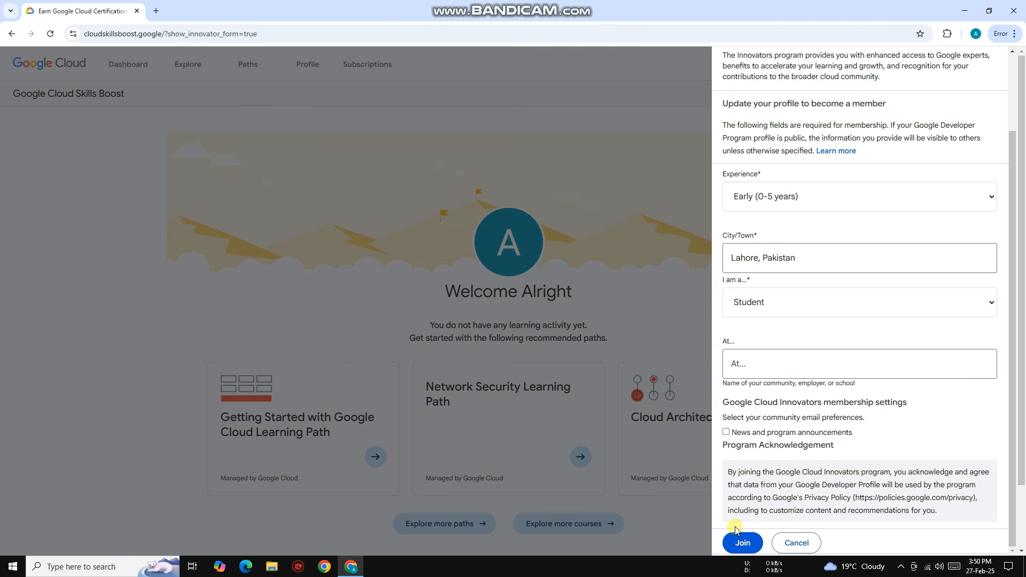
{"action": "left_click", "coordinate": [740, 543]}
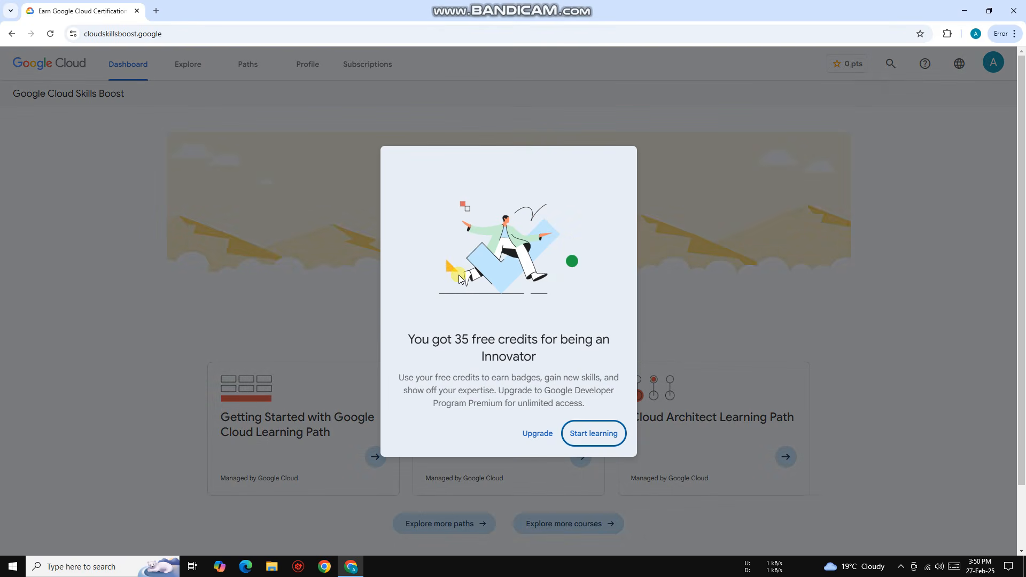
Step: Dismiss the free-credits message, check the account's credit balance and reload the dashboard
{"action": "left_click", "coordinate": [593, 433]}
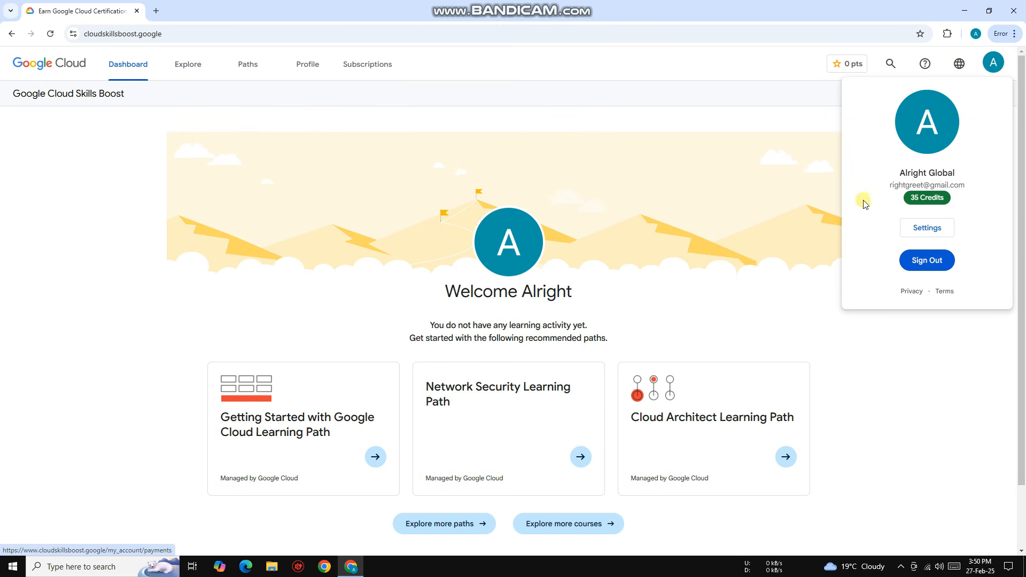
{"action": "left_click", "coordinate": [113, 175]}
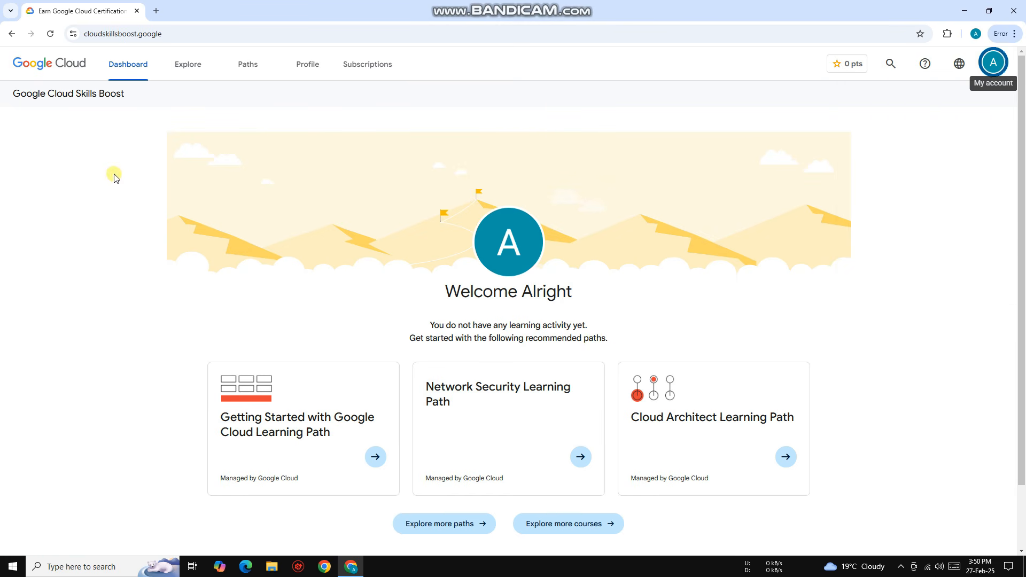
{"action": "left_click", "coordinate": [50, 34]}
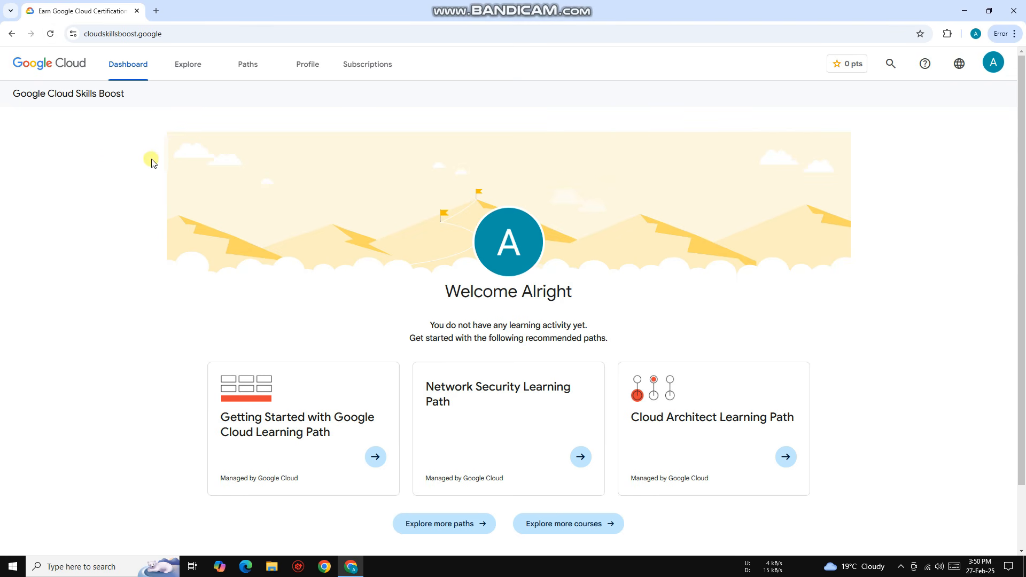
Step: Search the Cloud learning catalog for "virtual machine"
{"action": "left_click", "coordinate": [191, 74]}
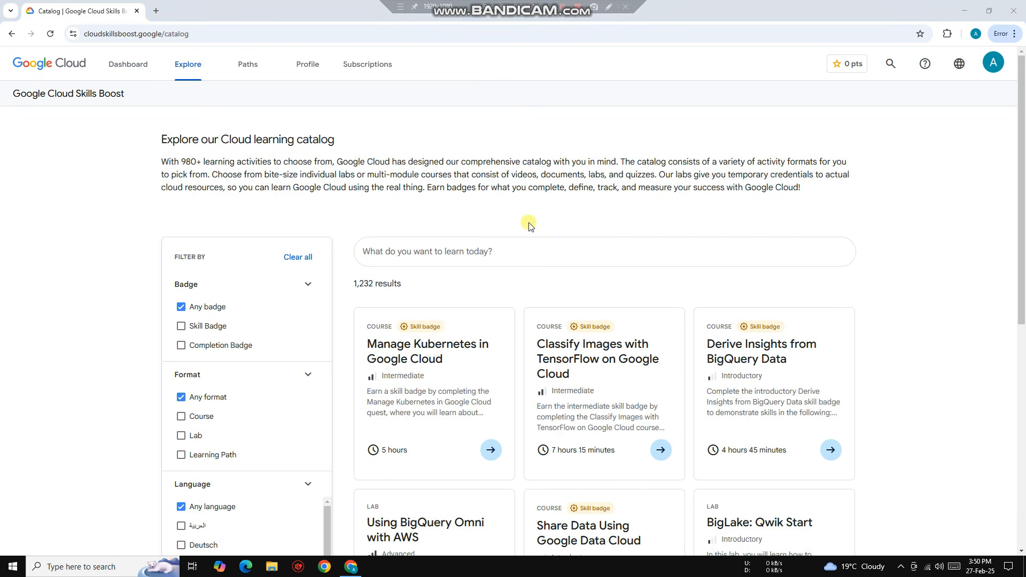
{"action": "left_click", "coordinate": [472, 246]}
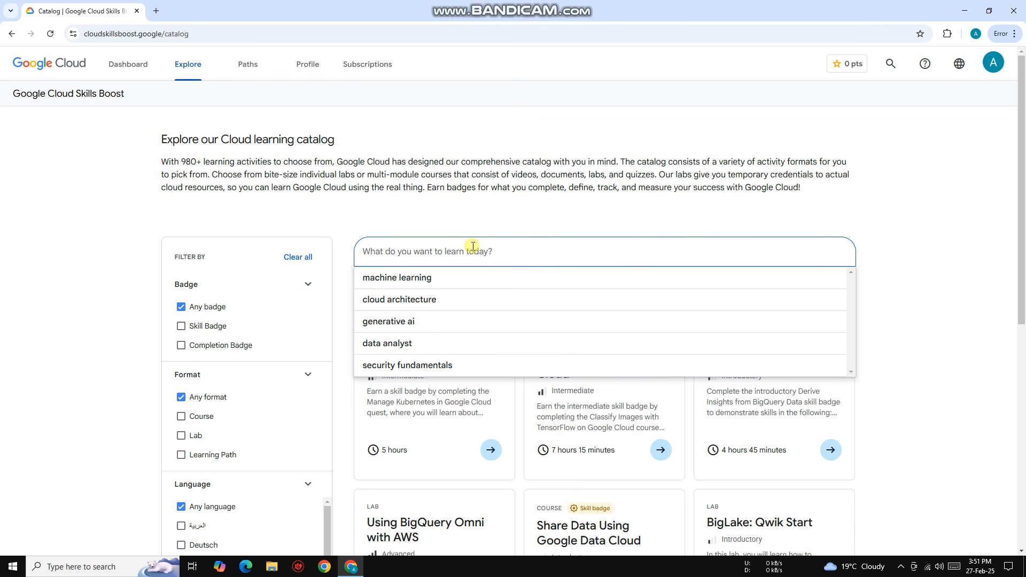
{"action": "type", "text": "virtual machine"}
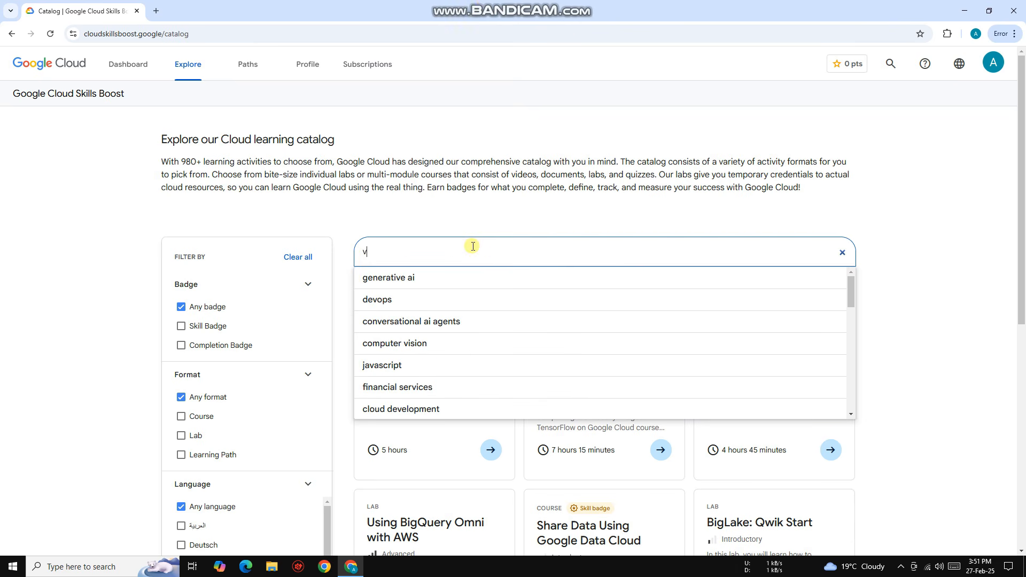
{"action": "key", "text": "Return"}
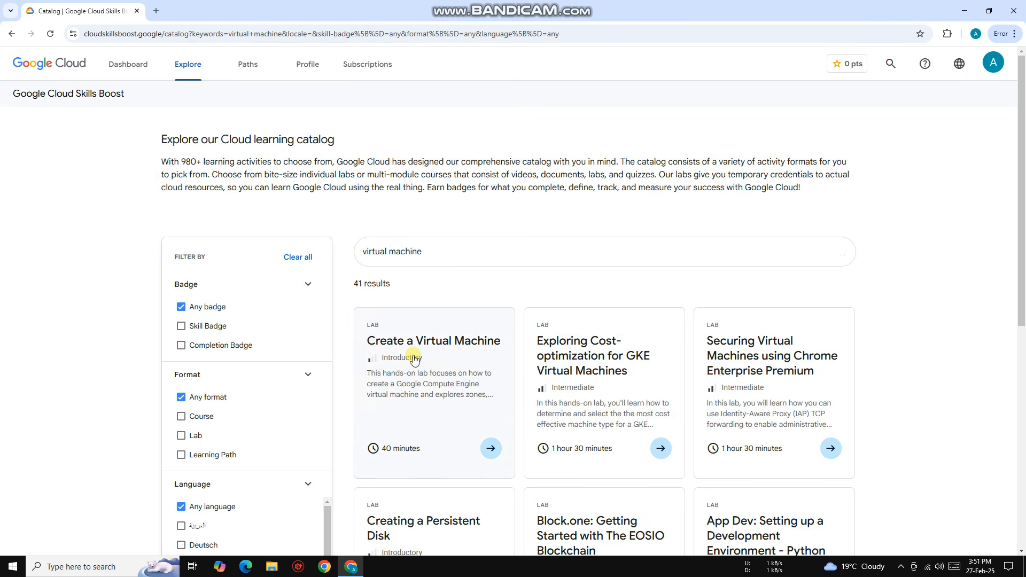
Step: Open the Create a Virtual Machine lab from the search results and launch it with 1 Credit
{"action": "scroll", "coordinate": [406, 302], "scroll_direction": "down", "scroll_amount": 3}
{"action": "left_click", "coordinate": [413, 255]}
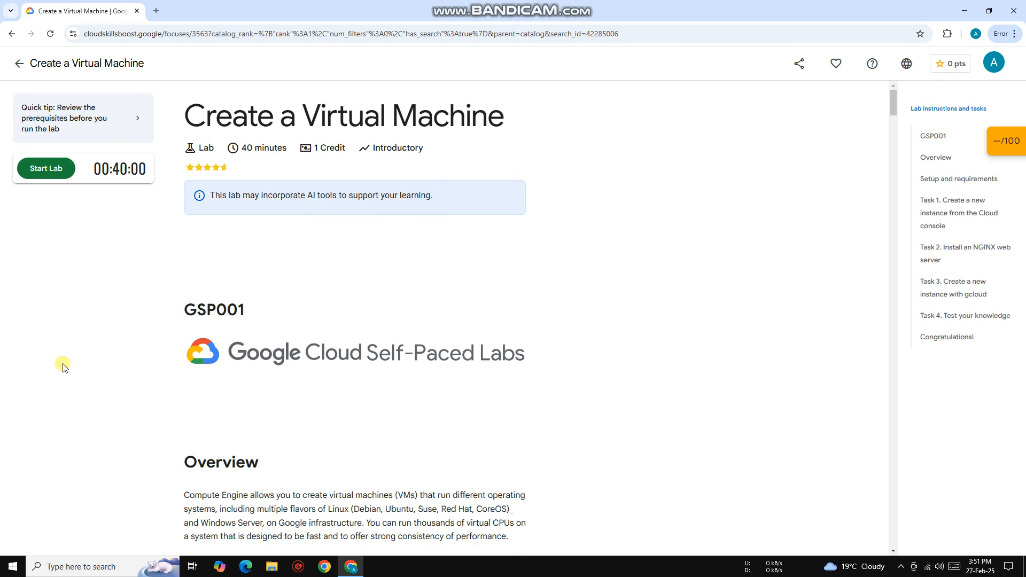
{"action": "left_click", "coordinate": [42, 178]}
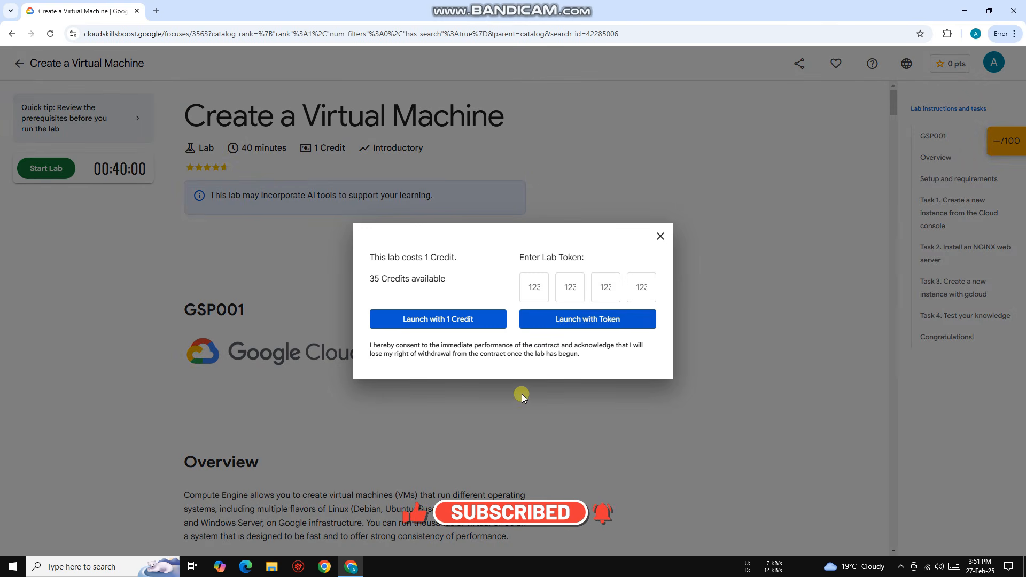
{"action": "left_click", "coordinate": [442, 321]}
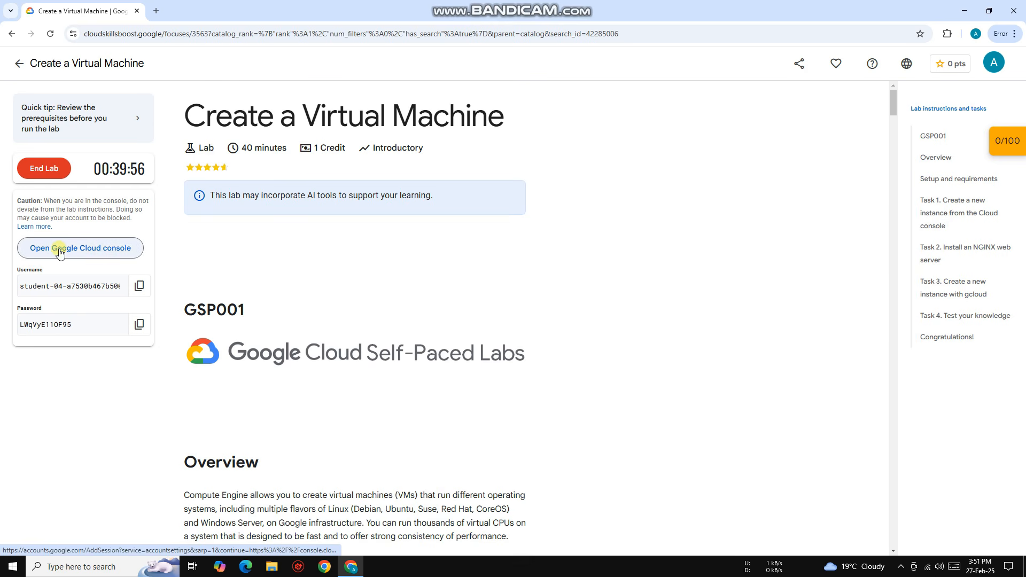
Step: Open the lab's Google Cloud console sign-in, copy the temporary lab password, and submit the prefilled student e-mail
{"action": "left_click", "coordinate": [91, 250]}
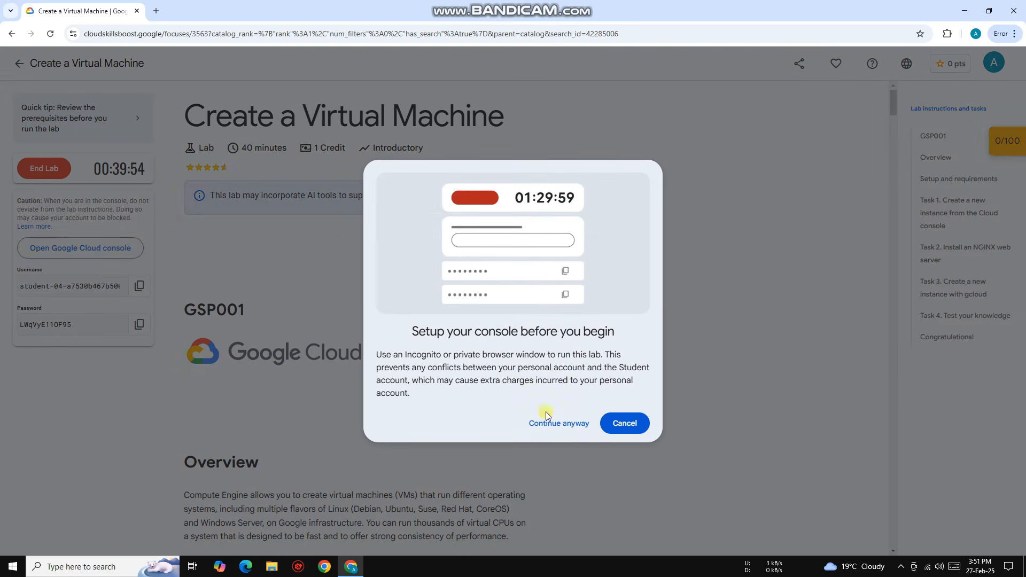
{"action": "left_click", "coordinate": [563, 426]}
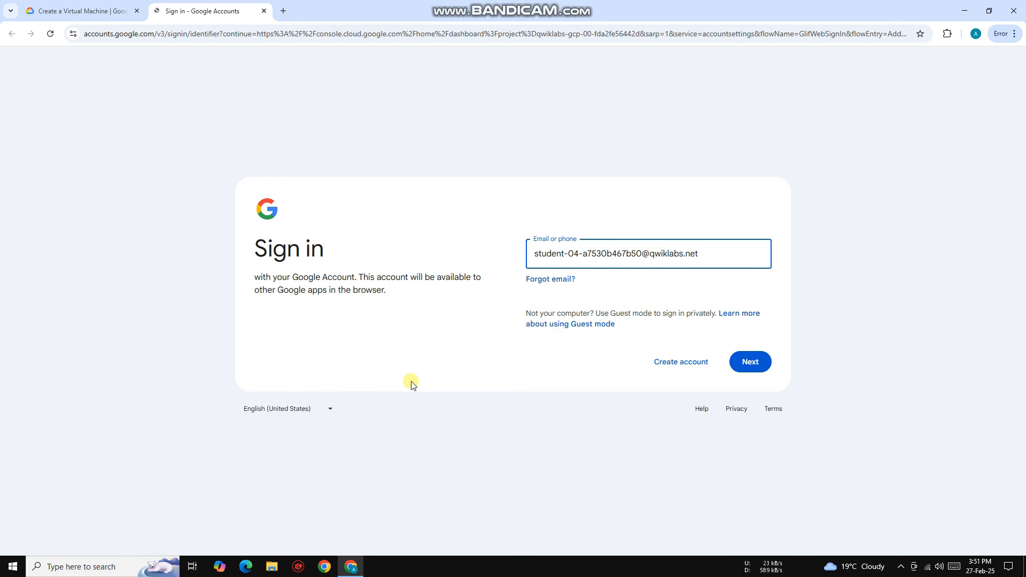
{"action": "left_click", "coordinate": [103, 6]}
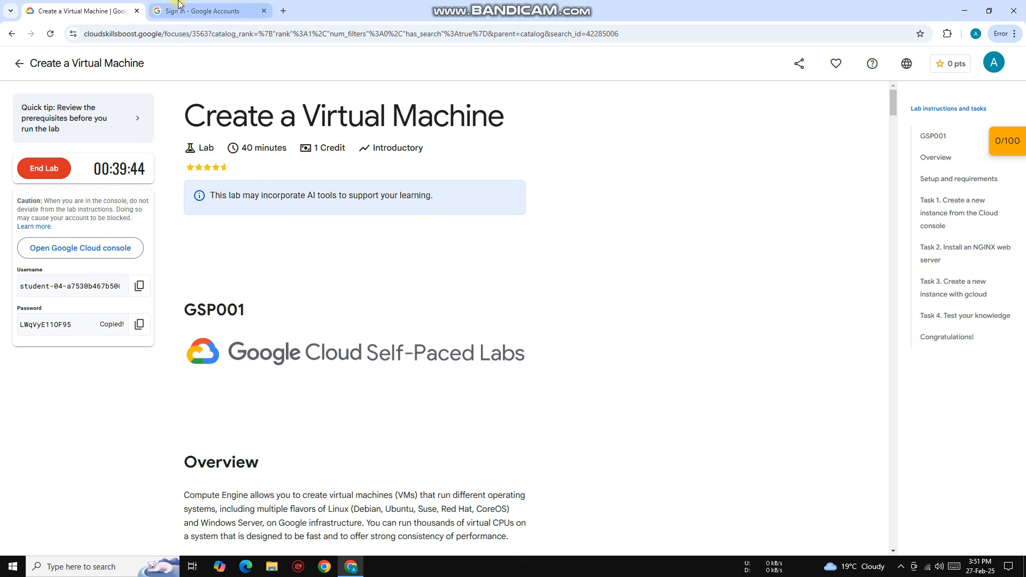
{"action": "left_click", "coordinate": [203, 11]}
{"action": "left_click", "coordinate": [750, 361]}
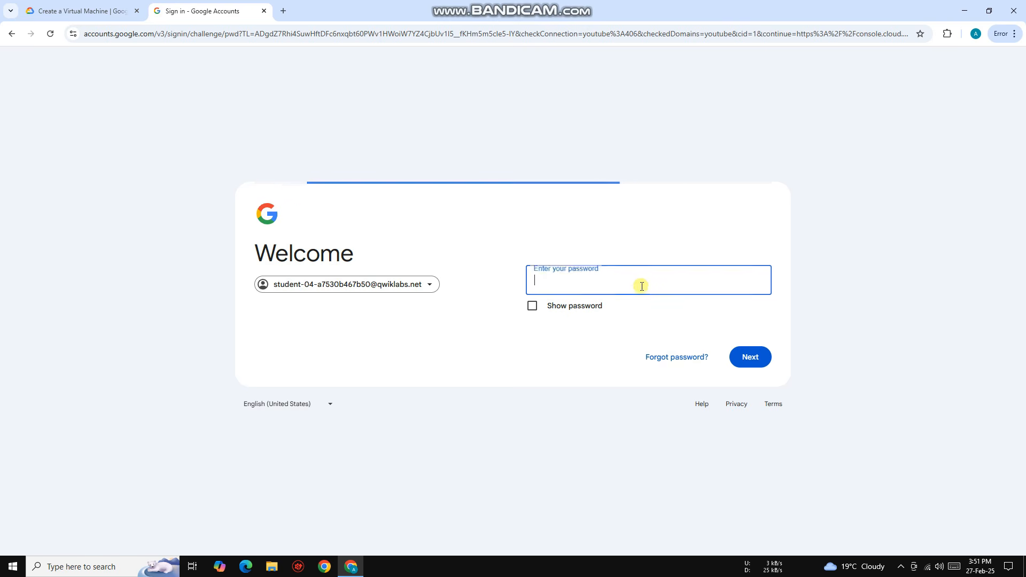
Step: Paste the temporary account password to sign in and acknowledge the new account notice
{"action": "right_click", "coordinate": [639, 283]}
{"action": "left_click", "coordinate": [652, 412]}
{"action": "left_click", "coordinate": [752, 356]}
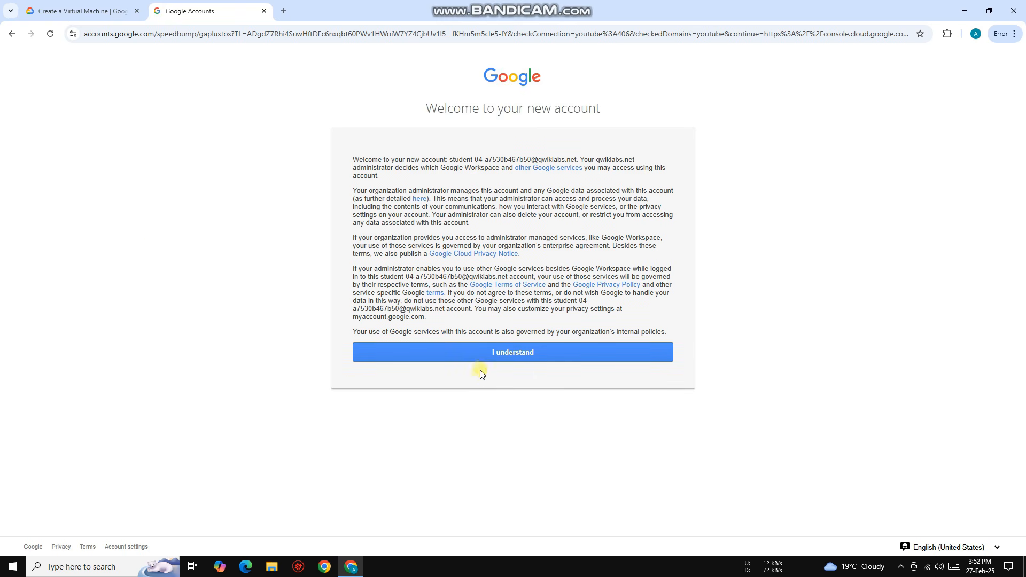
{"action": "left_click", "coordinate": [511, 356]}
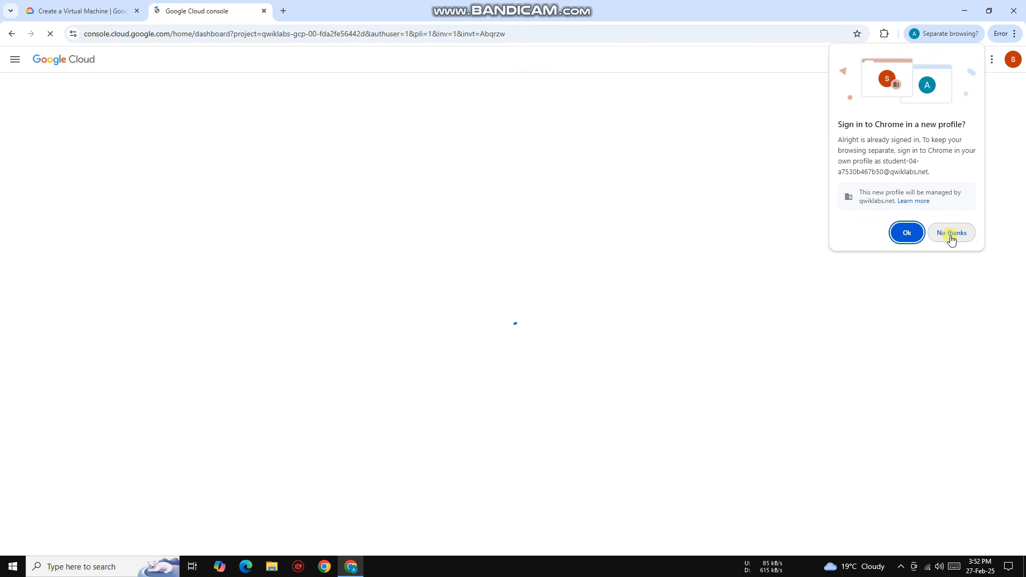
Step: Decline a separate Chrome profile and agree to the Google Cloud Platform Terms of Service
{"action": "left_click", "coordinate": [950, 235]}
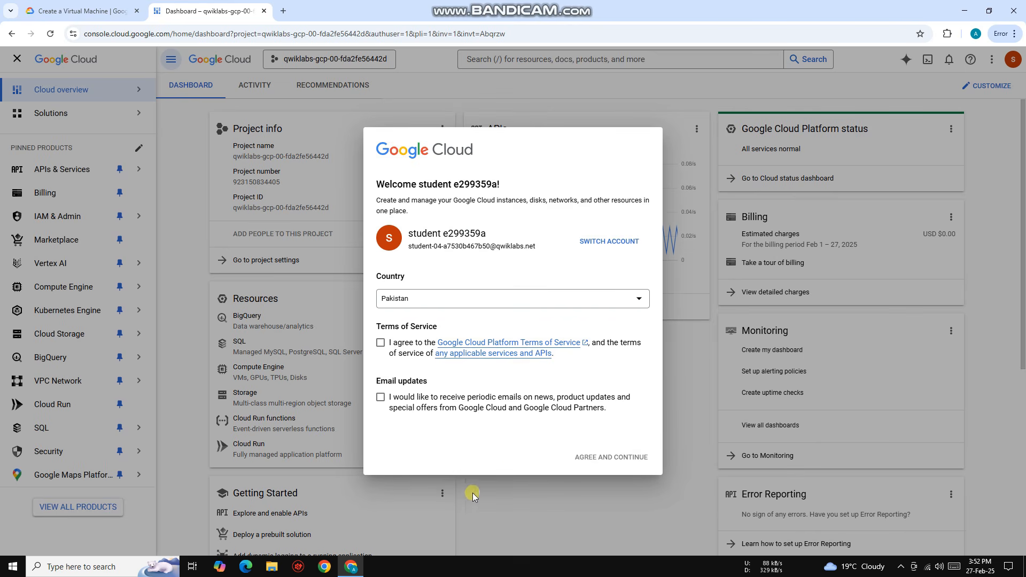
{"action": "left_click", "coordinate": [381, 343]}
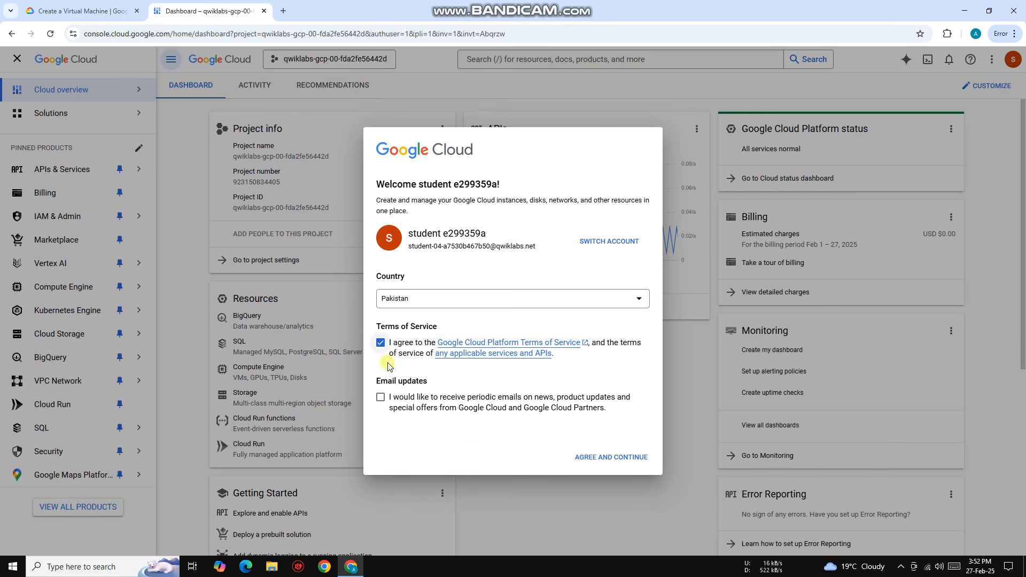
{"action": "left_click", "coordinate": [617, 463]}
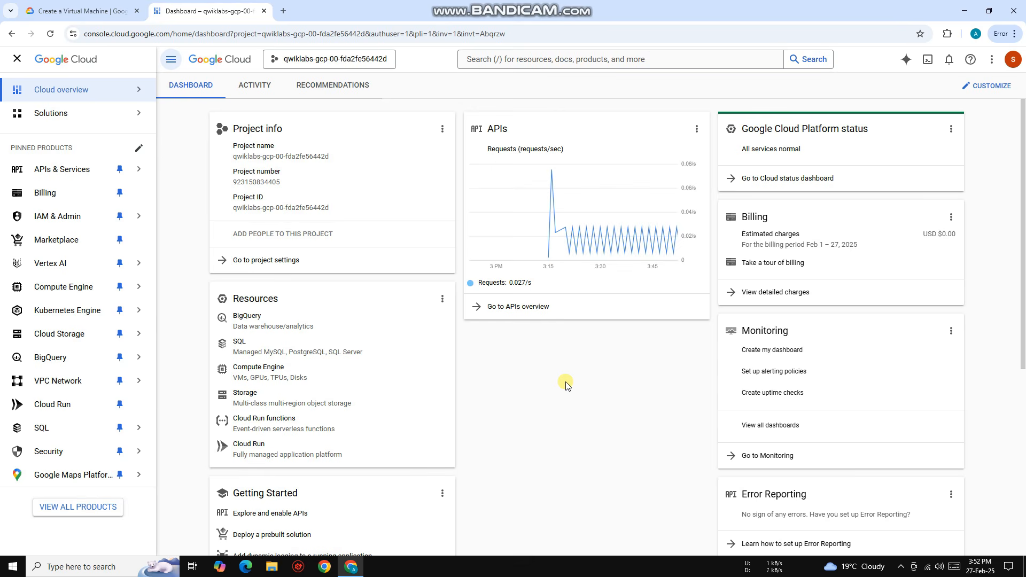
Step: Go to Compute Engine's VM instances, start creating an instance, and dismiss the introductory tip
{"action": "mouse_move", "coordinate": [80, 287]}
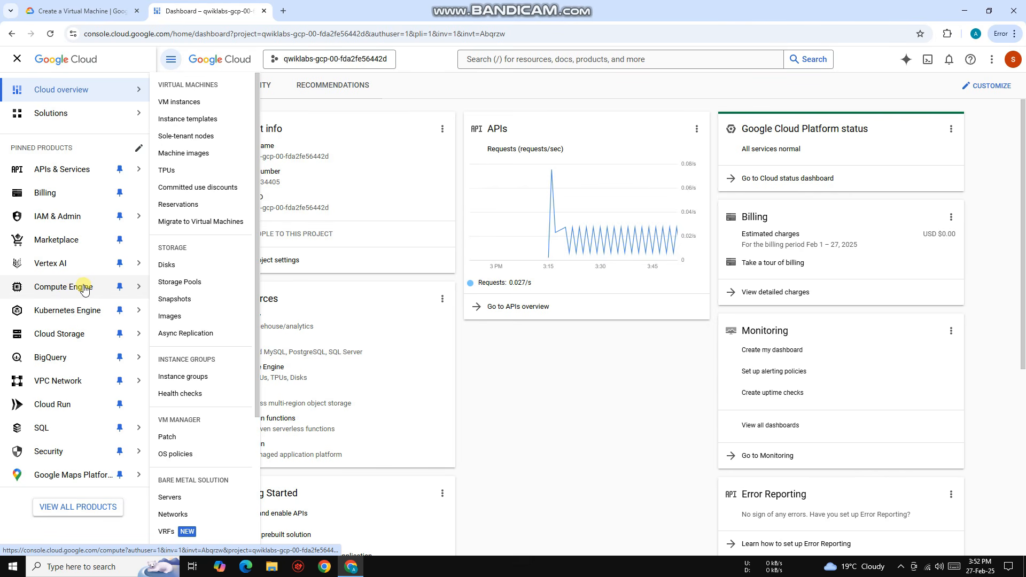
{"action": "left_click", "coordinate": [190, 104]}
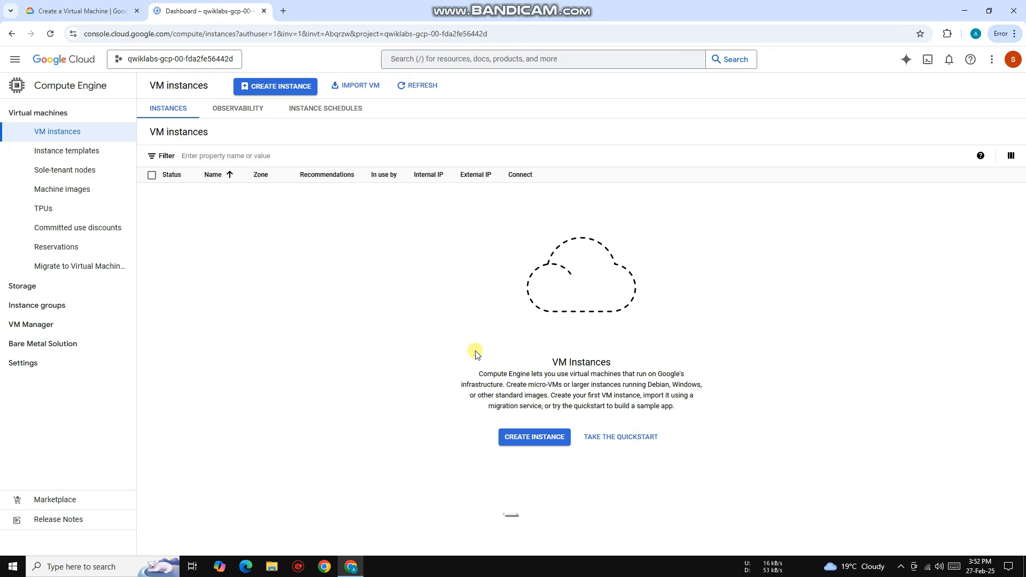
{"action": "left_click", "coordinate": [513, 437]}
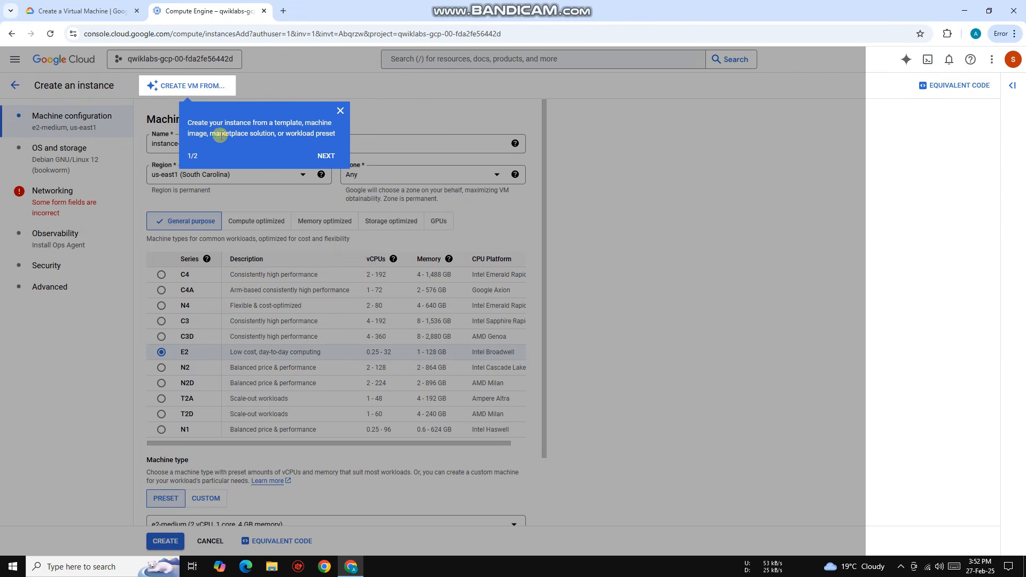
{"action": "left_click", "coordinate": [340, 110]}
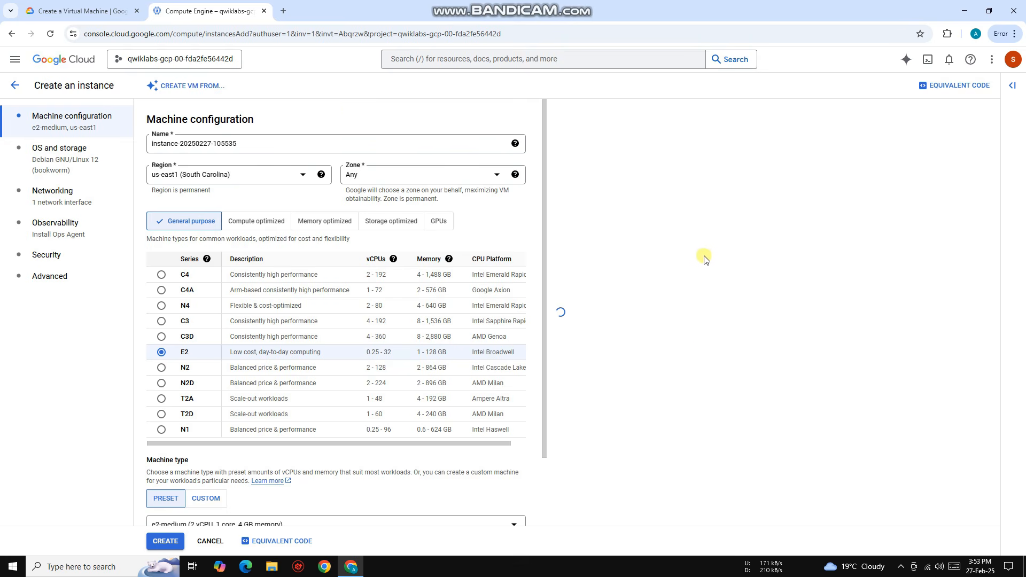
Step: Set the instance's machine type to the Standard preset e2-standard-4 with 4 vCPU and 16 GB memory
{"action": "scroll", "coordinate": [351, 416], "scroll_direction": "down", "scroll_amount": 2}
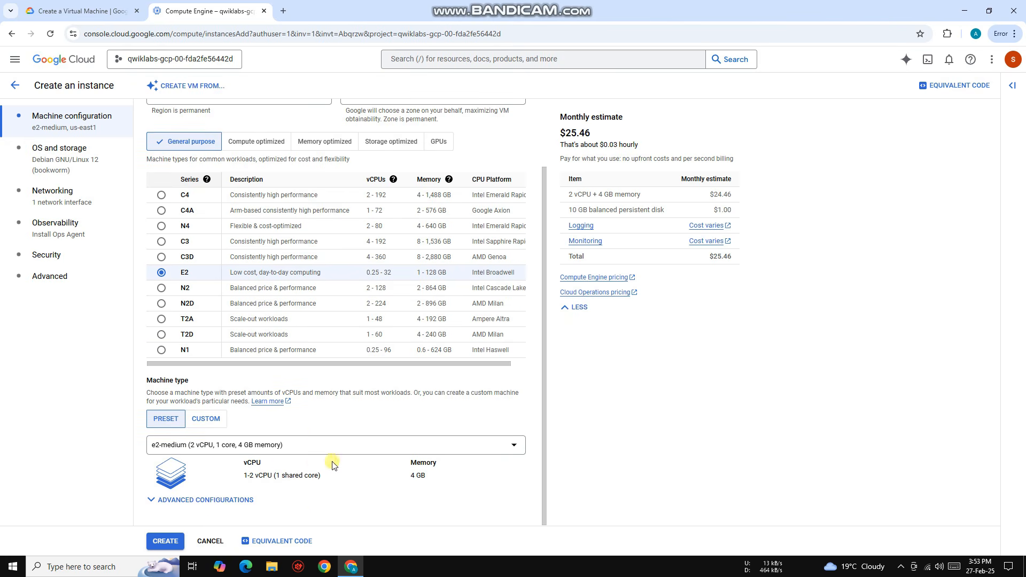
{"action": "left_click", "coordinate": [293, 449]}
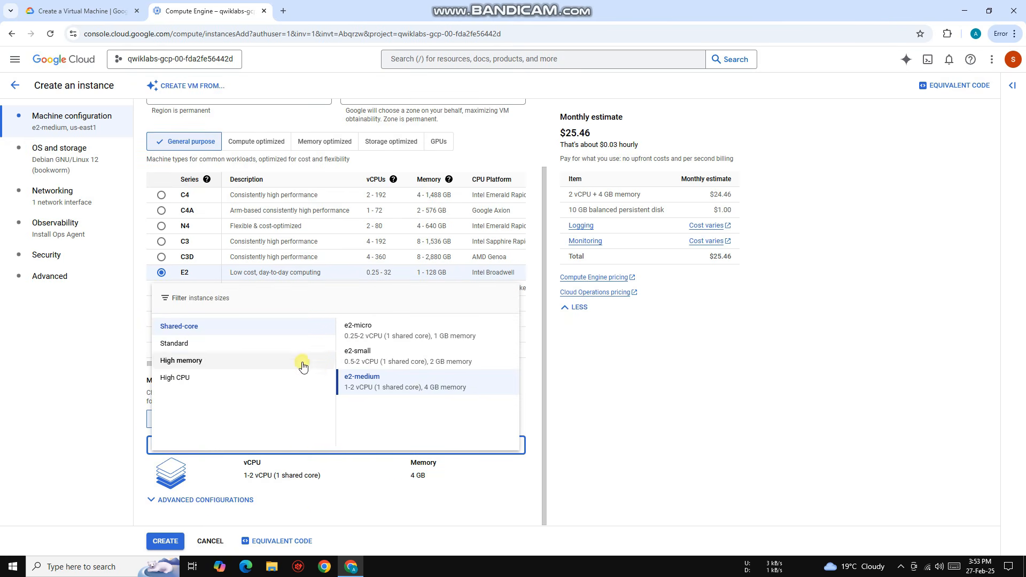
{"action": "left_click", "coordinate": [379, 389]}
{"action": "left_click", "coordinate": [297, 449]}
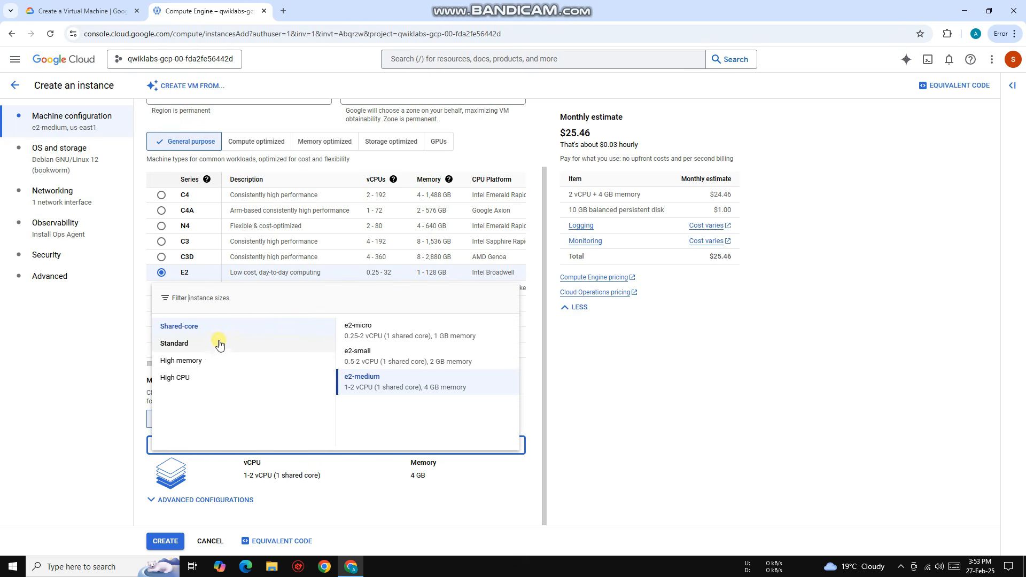
{"action": "left_click", "coordinate": [182, 348]}
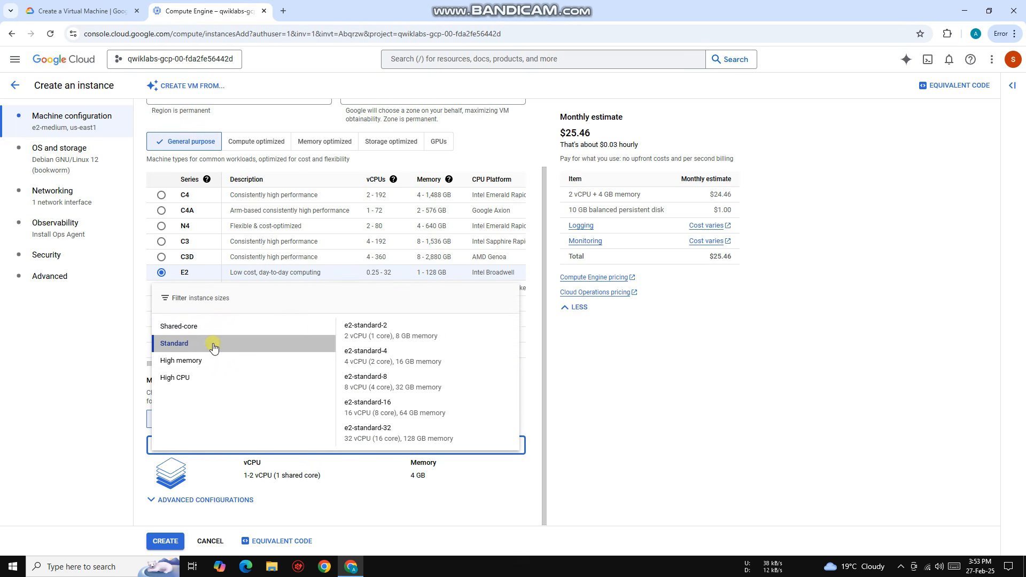
{"action": "left_click", "coordinate": [417, 369]}
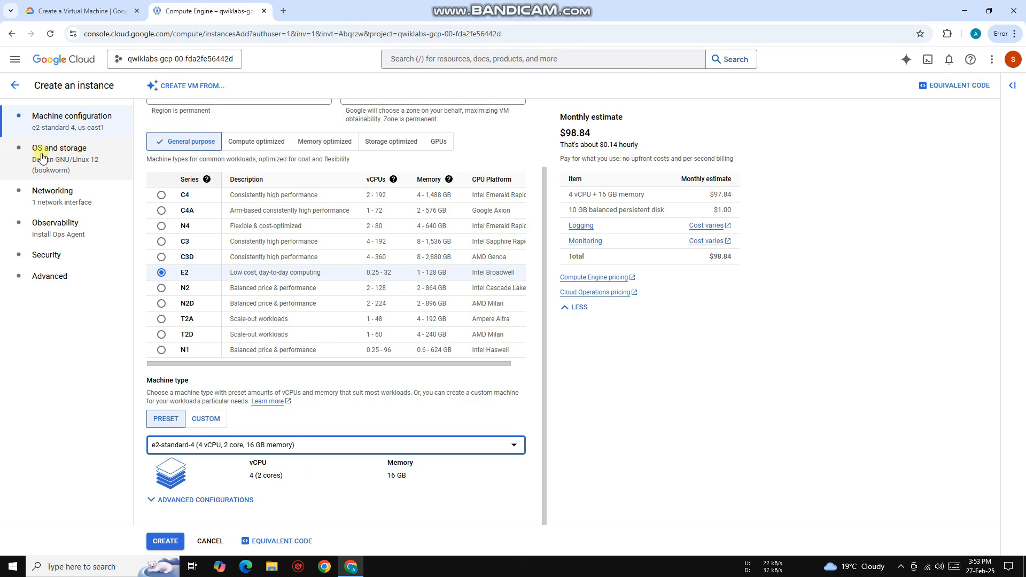
Step: Change the boot disk's operating system to Windows Server, keeping the Windows Server 2025 Datacenter version and 50 GB size
{"action": "left_click", "coordinate": [64, 153]}
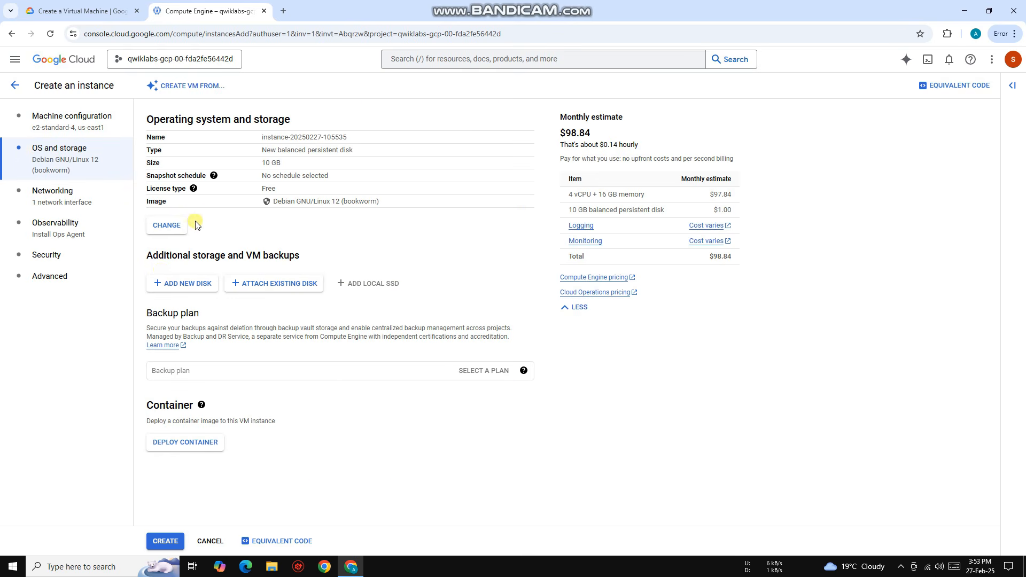
{"action": "left_click", "coordinate": [166, 225]}
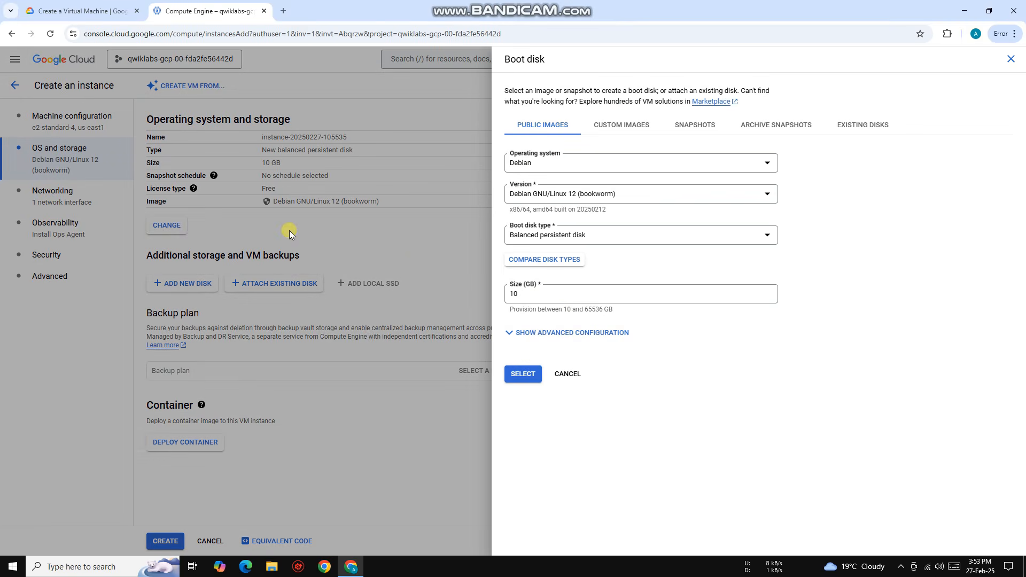
{"action": "left_click", "coordinate": [530, 164]}
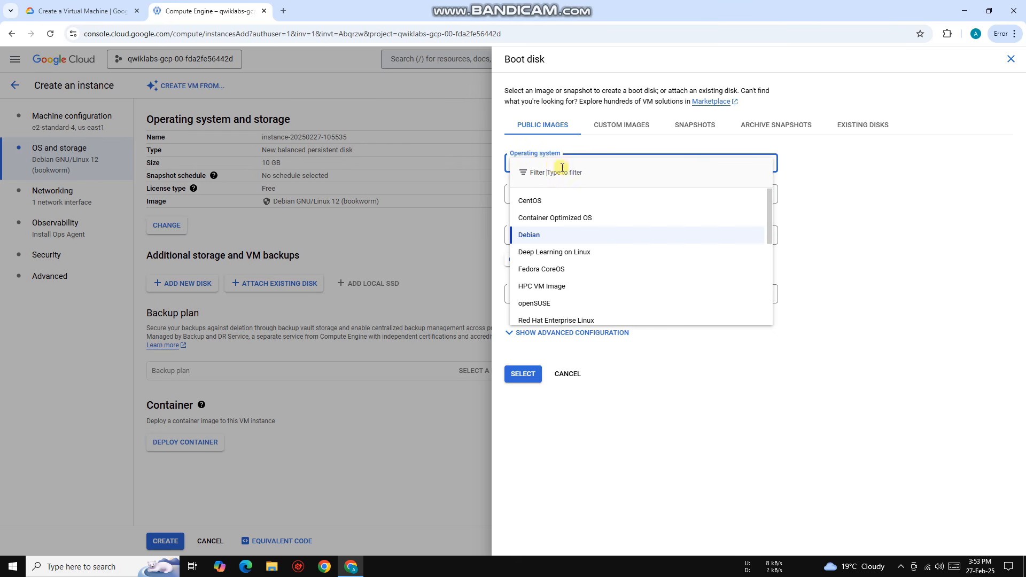
{"action": "scroll", "coordinate": [593, 285], "scroll_direction": "down", "scroll_amount": 10}
{"action": "left_click", "coordinate": [529, 310]}
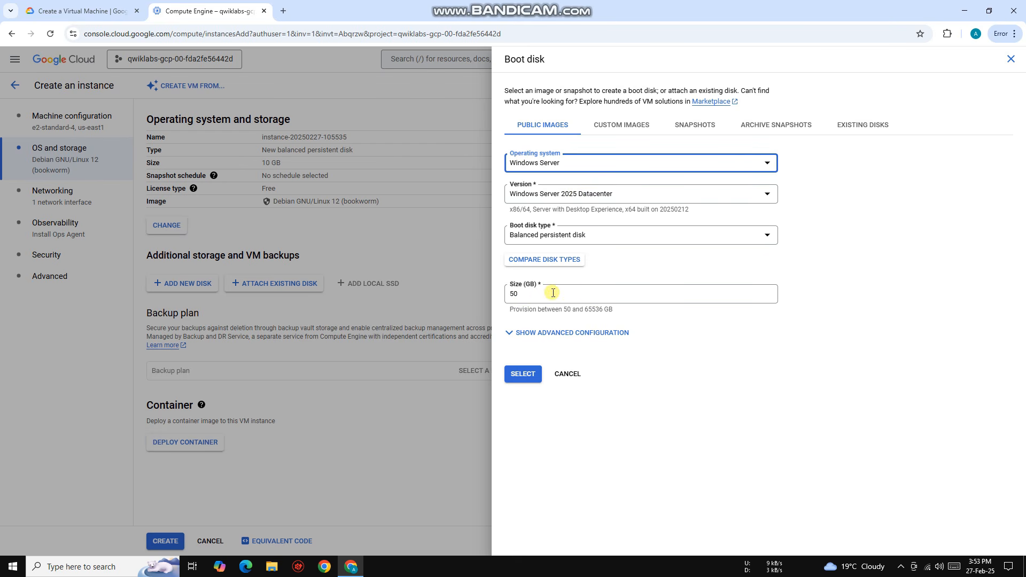
{"action": "left_click", "coordinate": [523, 374]}
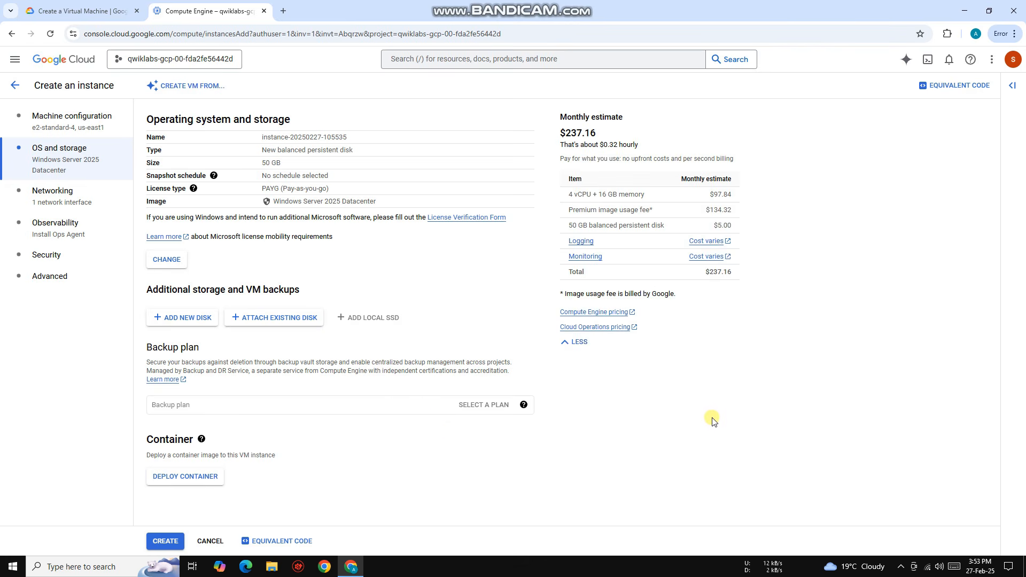
Step: Allow HTTP traffic, HTTPS traffic and Load Balancer Health Checks through the firewall, and create the instance
{"action": "left_click", "coordinate": [64, 201]}
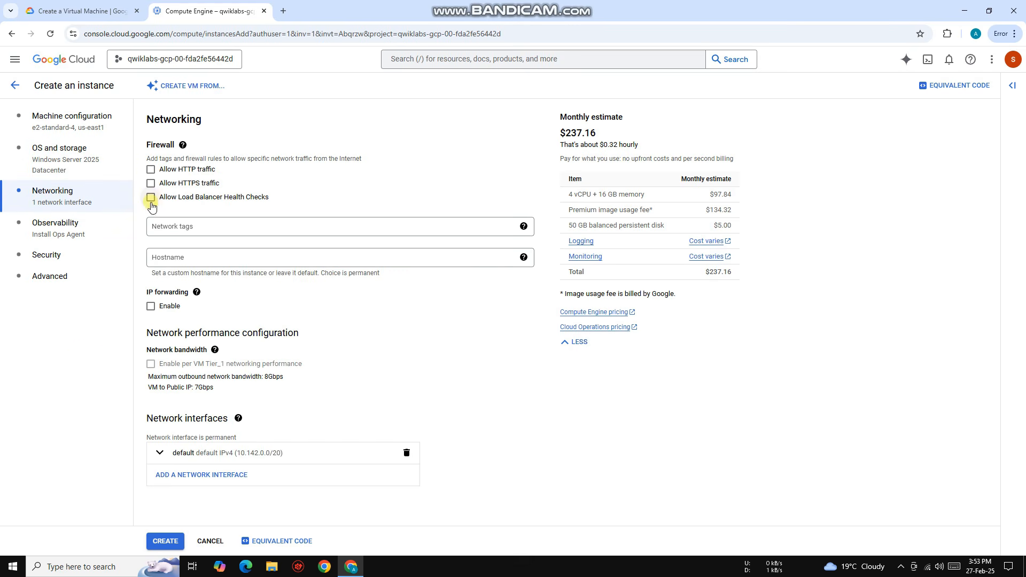
{"action": "left_click", "coordinate": [150, 169]}
{"action": "left_click", "coordinate": [151, 184]}
{"action": "left_click", "coordinate": [151, 197]}
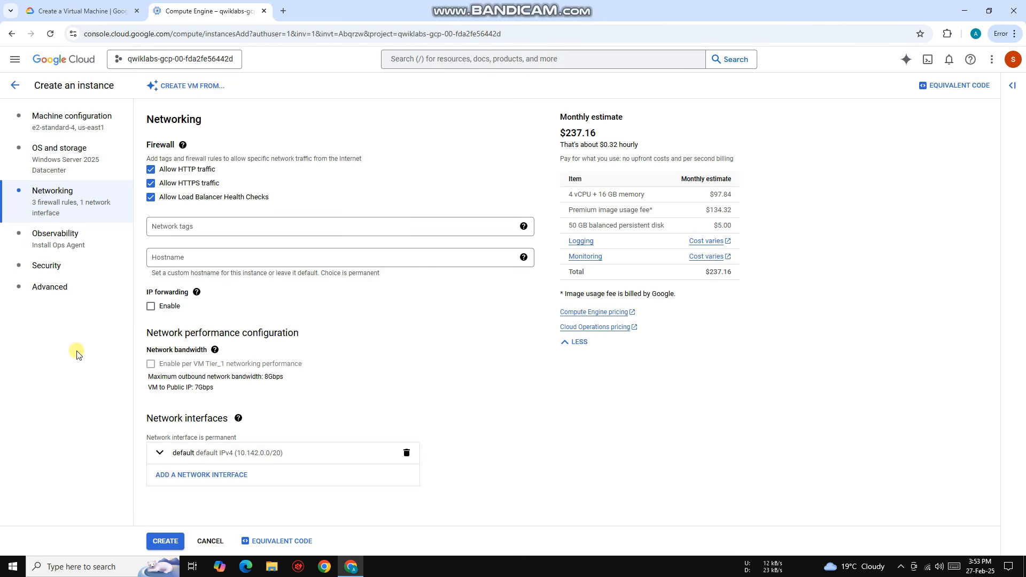
{"action": "left_click", "coordinate": [61, 290]}
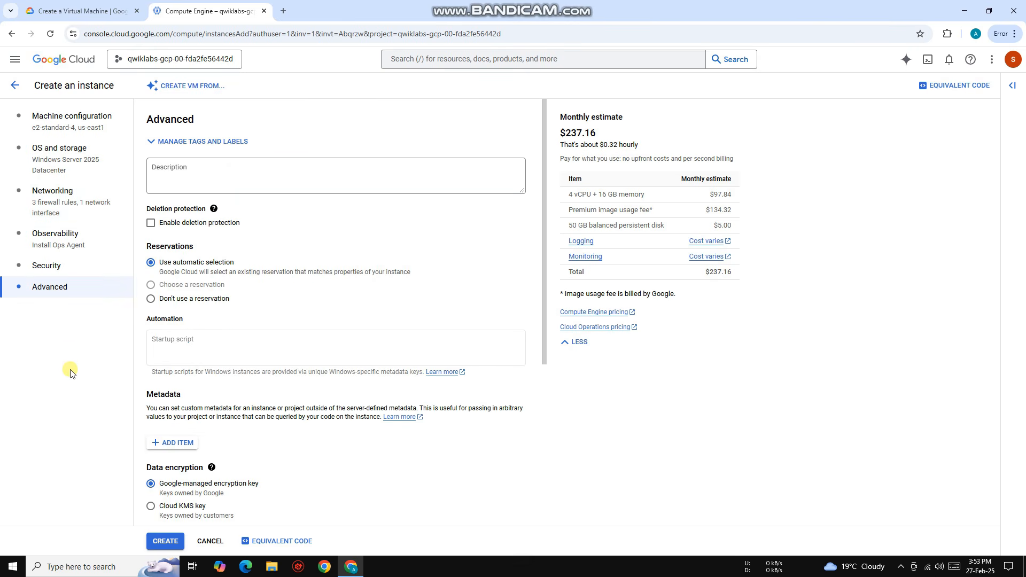
{"action": "left_click", "coordinate": [166, 542]}
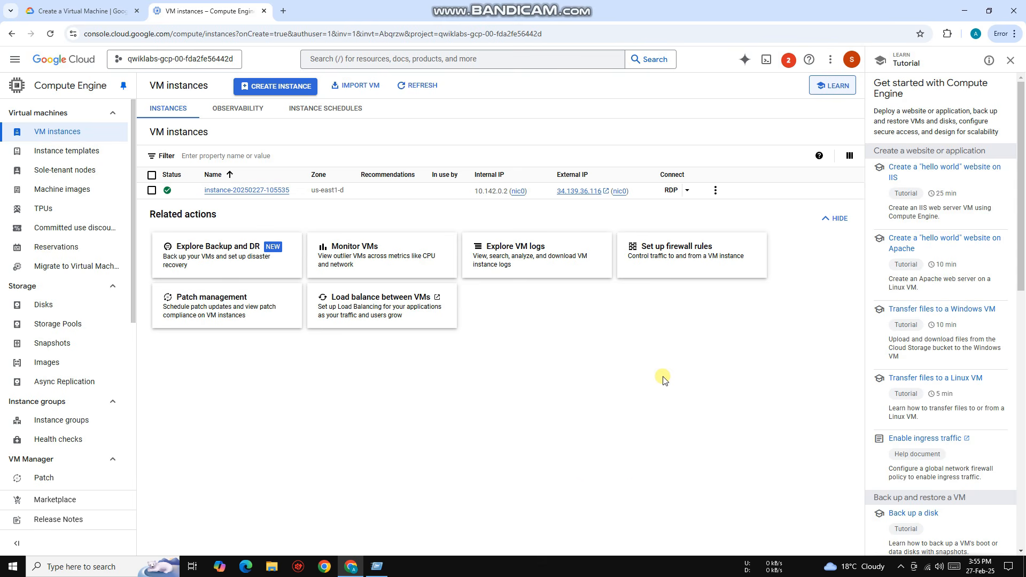
Step: Start setting a Windows password for the instance, and open a blank Notepad window clear of the dialog
{"action": "left_click", "coordinate": [687, 190]}
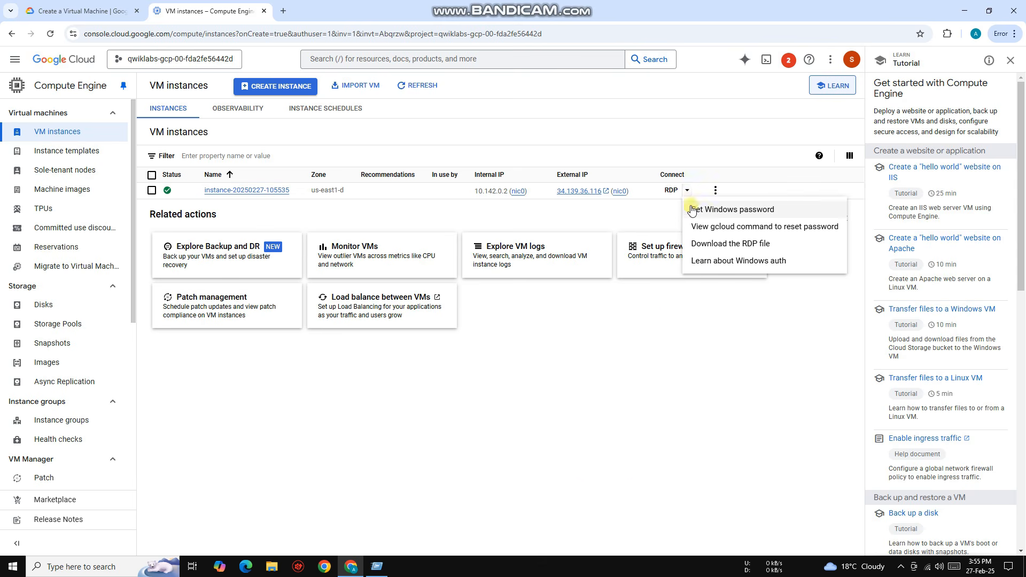
{"action": "left_click", "coordinate": [693, 209]}
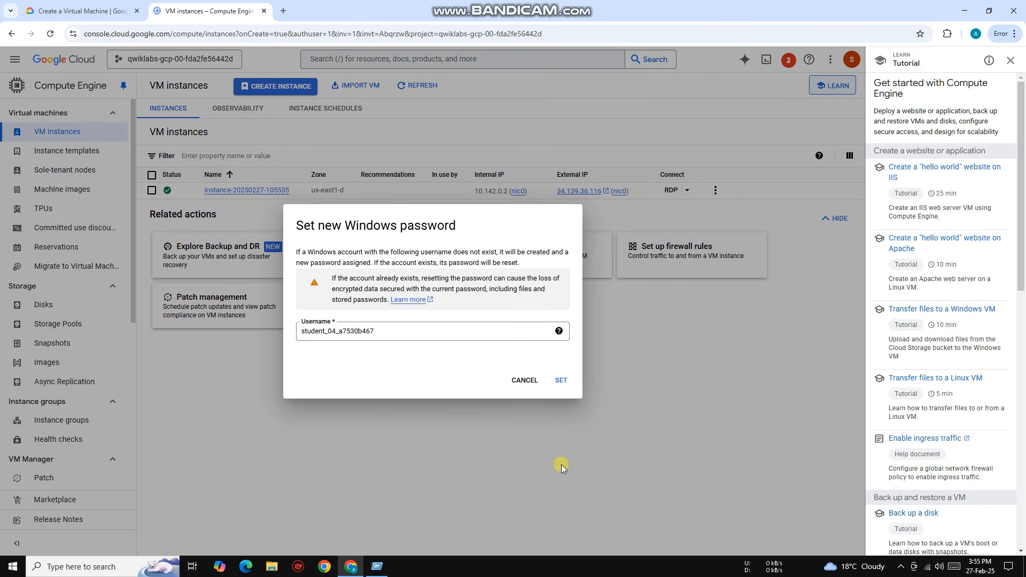
{"action": "key", "text": "super+r"}
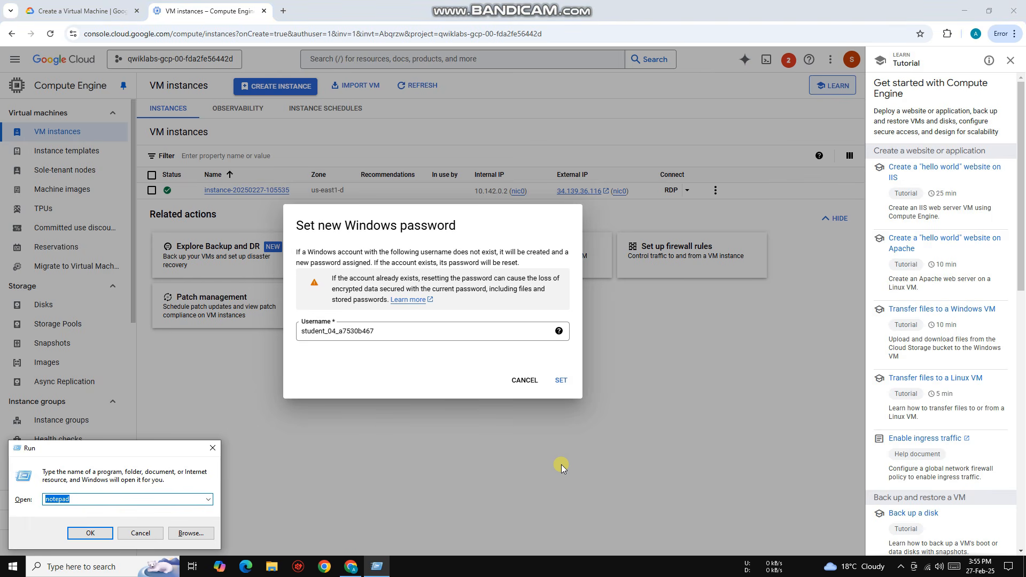
{"action": "key", "text": "Return"}
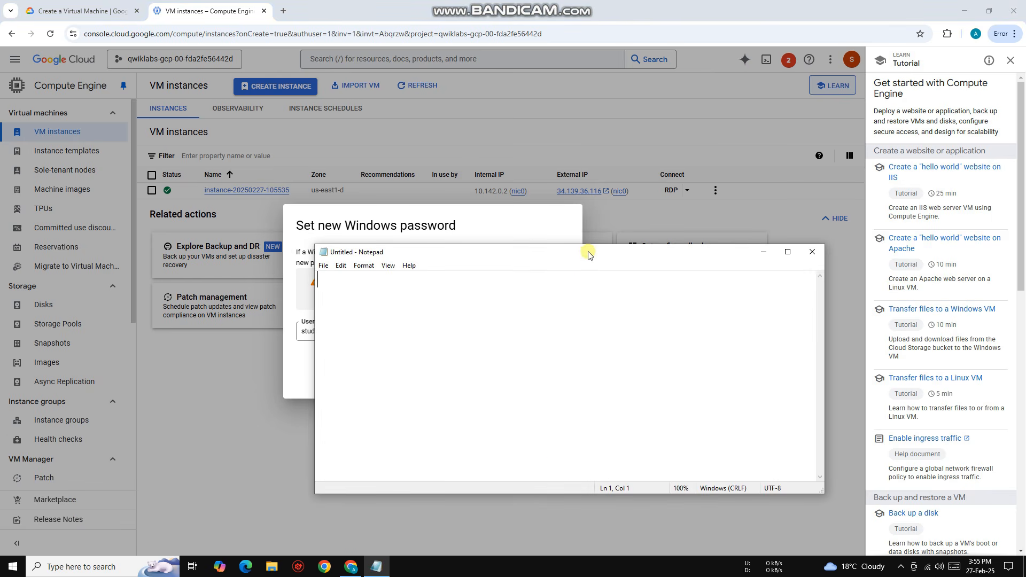
{"action": "left_click_drag", "start_coordinate": [586, 250], "coordinate": [786, 109]}
Step: Replace the suggested Windows username with unitygamedev, copy it, and request the new password
{"action": "left_click", "coordinate": [409, 333]}
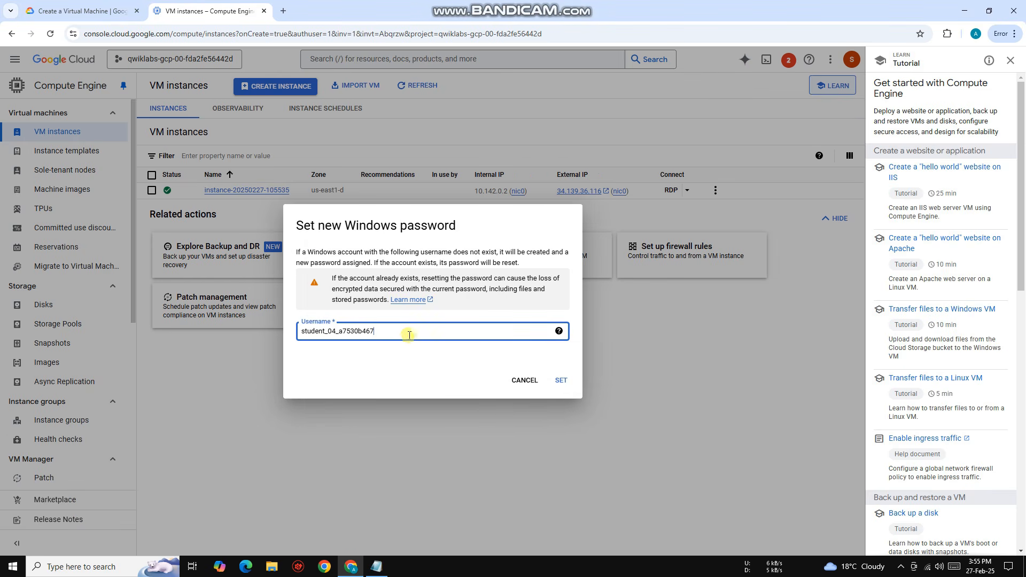
{"action": "double_click", "coordinate": [407, 332]}
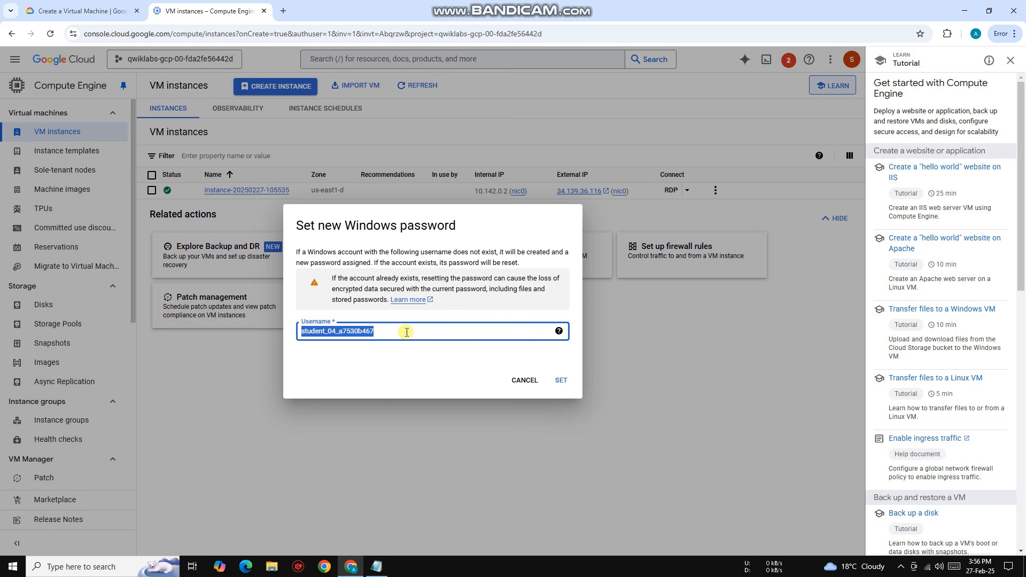
{"action": "key", "text": "BackSpace"}
{"action": "type", "text": "unitygamedev"}
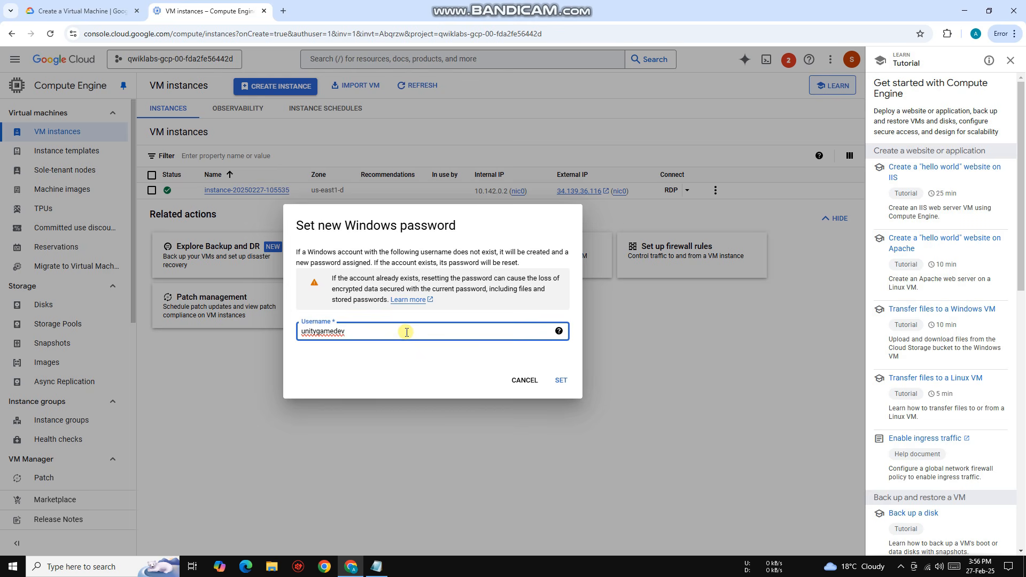
{"action": "left_click_drag", "start_coordinate": [406, 332], "coordinate": [298, 332]}
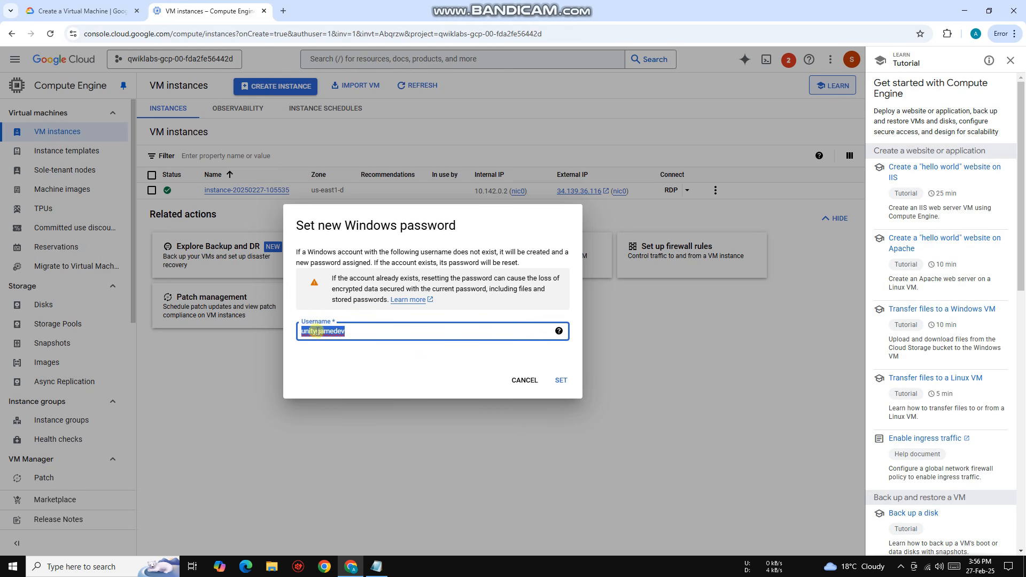
{"action": "right_click", "coordinate": [319, 331]}
{"action": "left_click", "coordinate": [341, 223]}
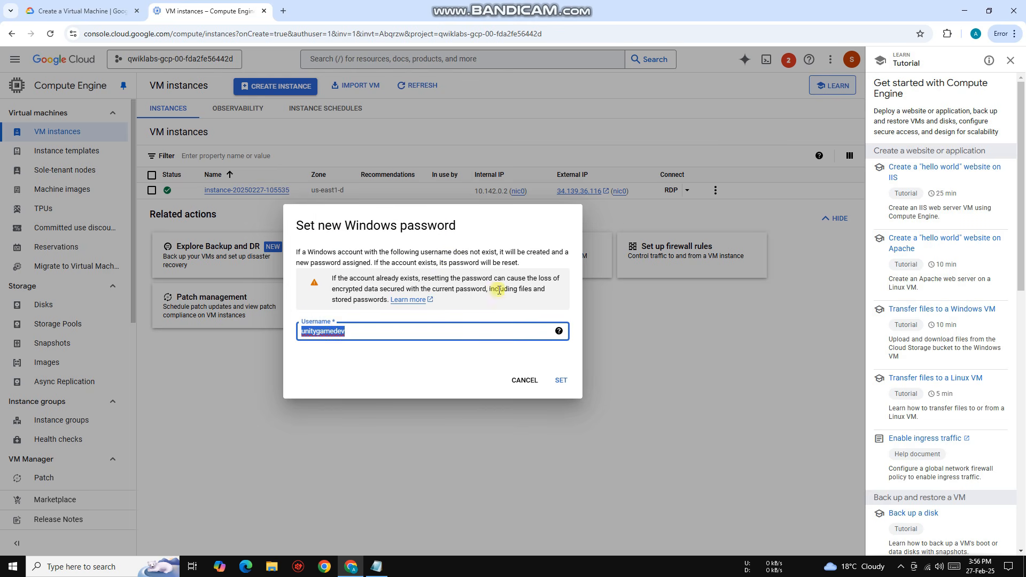
{"action": "left_click", "coordinate": [559, 380]}
Step: Paste the copied username into Notepad and move its window aside to uncover the password dialog
{"action": "left_click", "coordinate": [375, 567]}
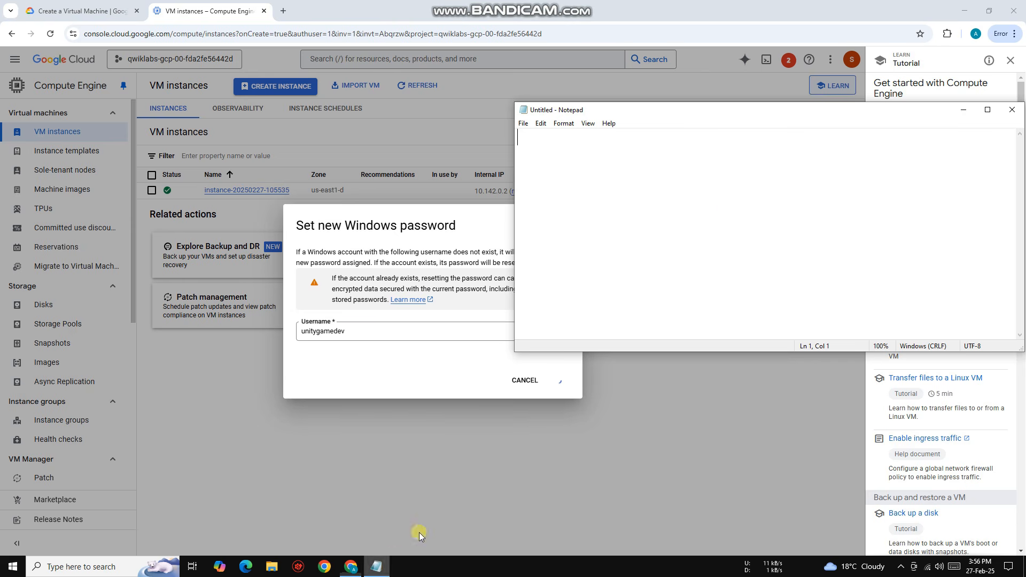
{"action": "right_click", "coordinate": [730, 202]}
{"action": "left_click", "coordinate": [755, 249]}
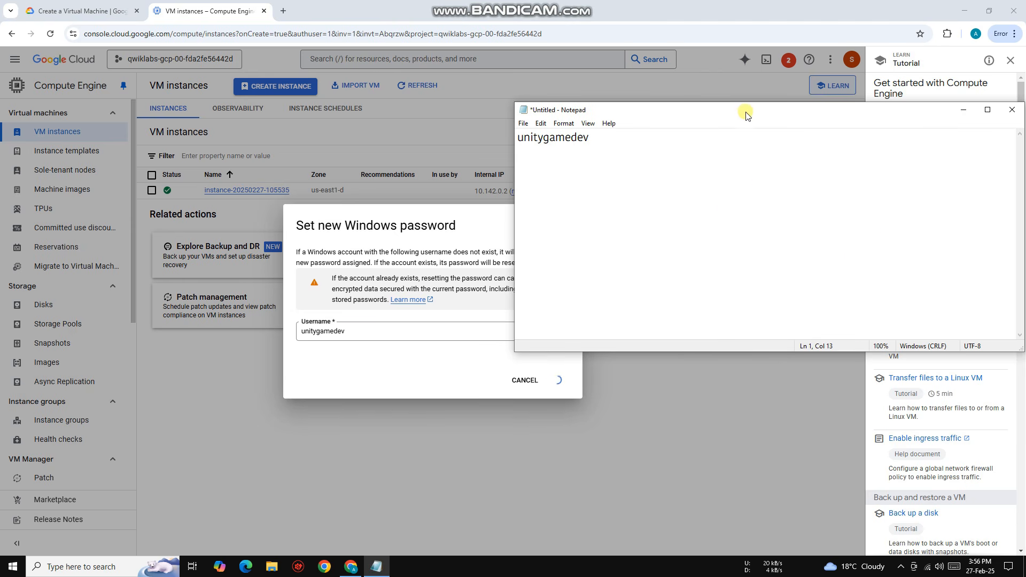
{"action": "left_click_drag", "start_coordinate": [744, 111], "coordinate": [877, 159]}
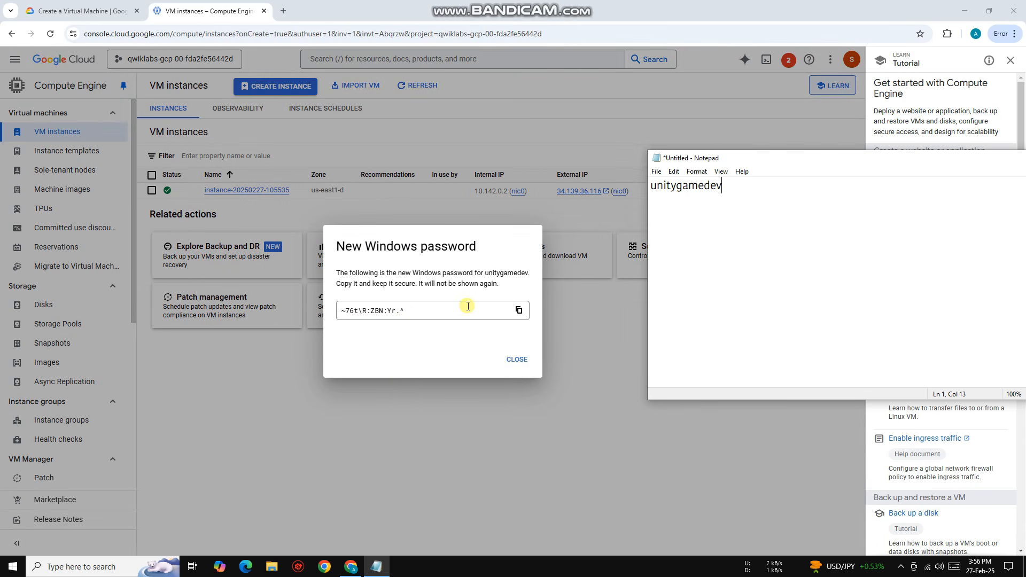
Step: Copy the generated Windows password, paste it beneath the username in Notepad, and close the password dialog
{"action": "left_click", "coordinate": [518, 310]}
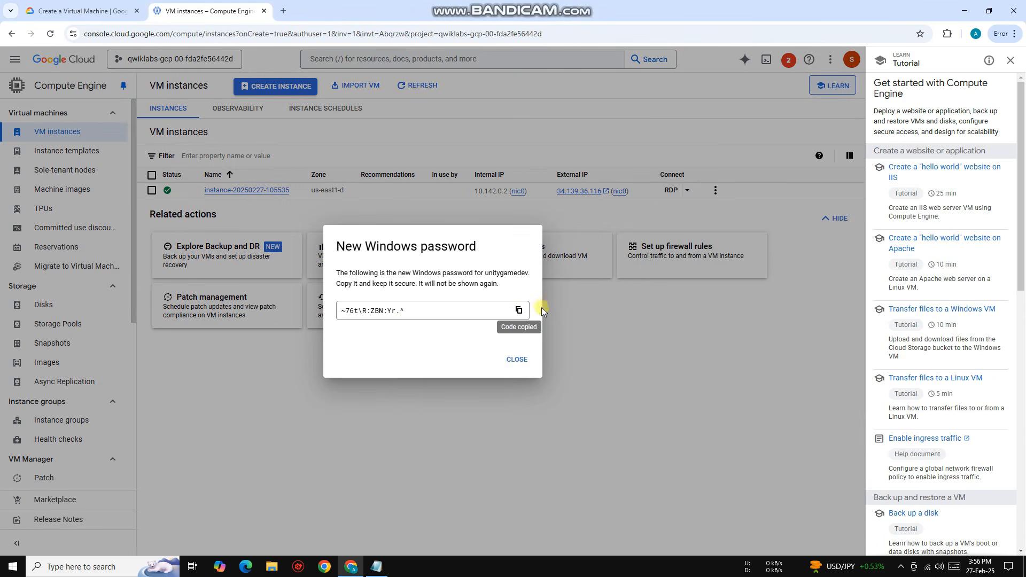
{"action": "left_click", "coordinate": [376, 566]}
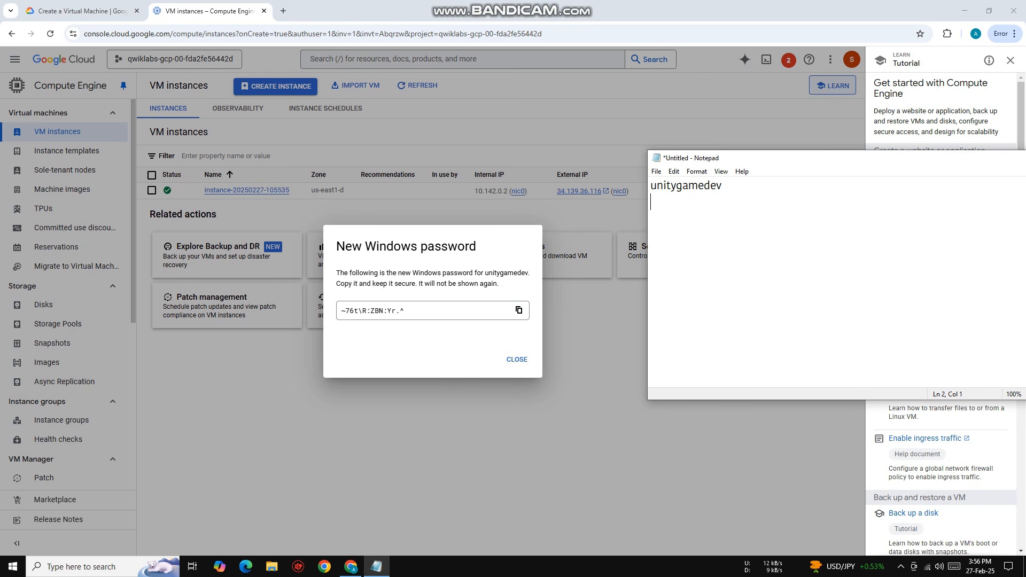
{"action": "right_click", "coordinate": [755, 250]}
{"action": "left_click", "coordinate": [780, 296]}
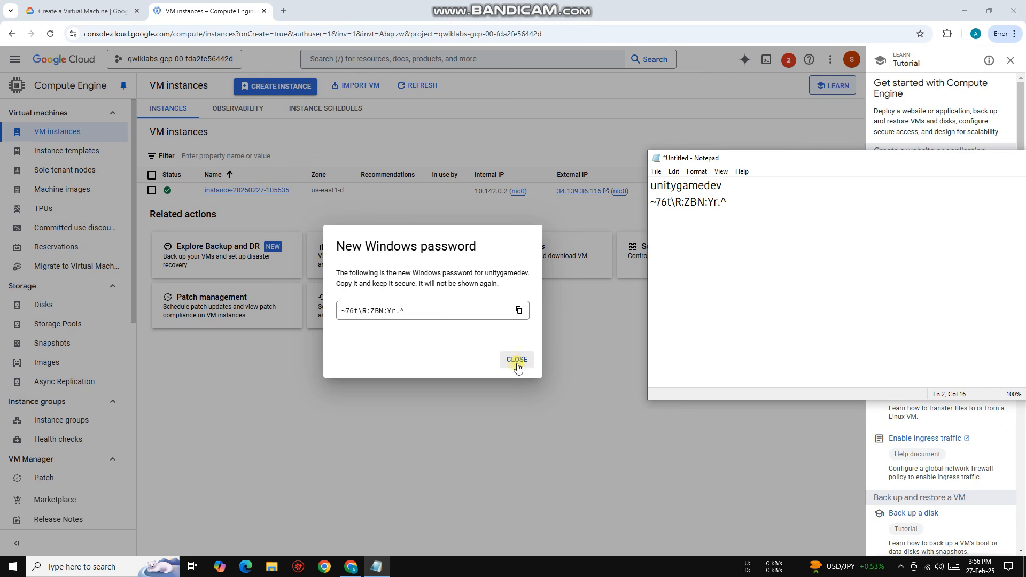
{"action": "left_click", "coordinate": [517, 360]}
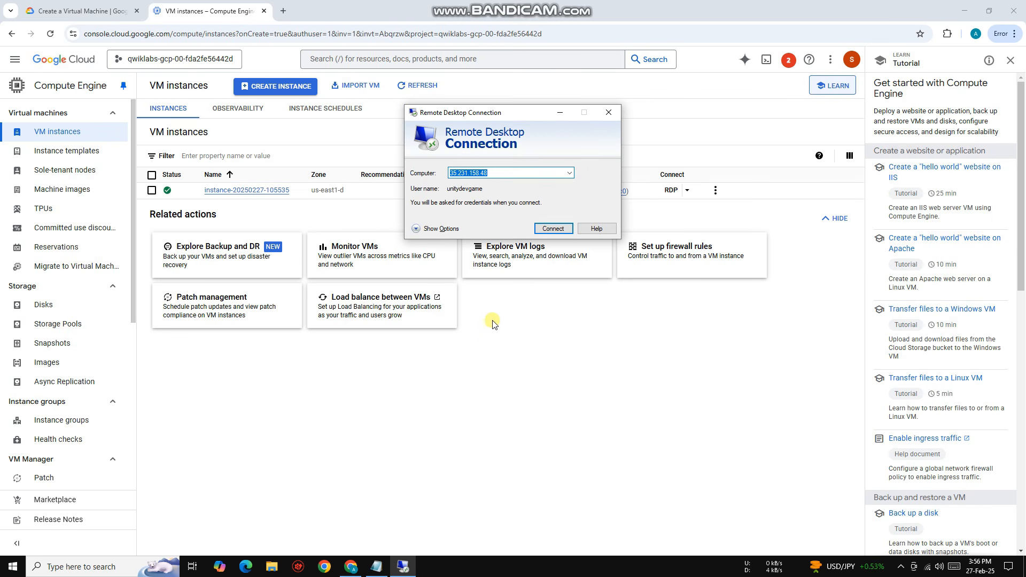
Step: Connect to the instance's external IP 34.139.36.116 with Remote Desktop Connection
{"action": "right_click", "coordinate": [512, 173]}
{"action": "left_click", "coordinate": [538, 219]}
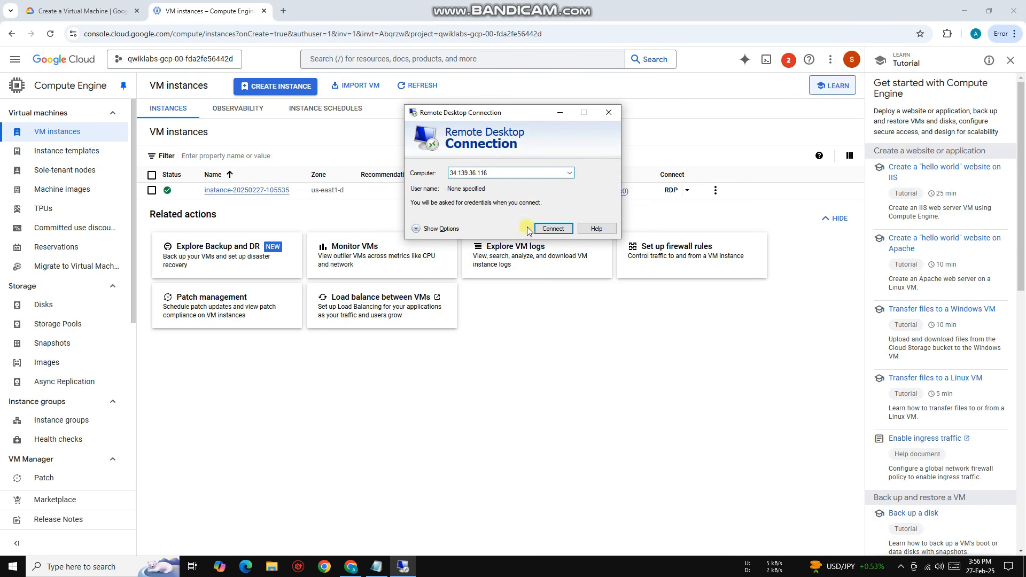
{"action": "left_click", "coordinate": [553, 228]}
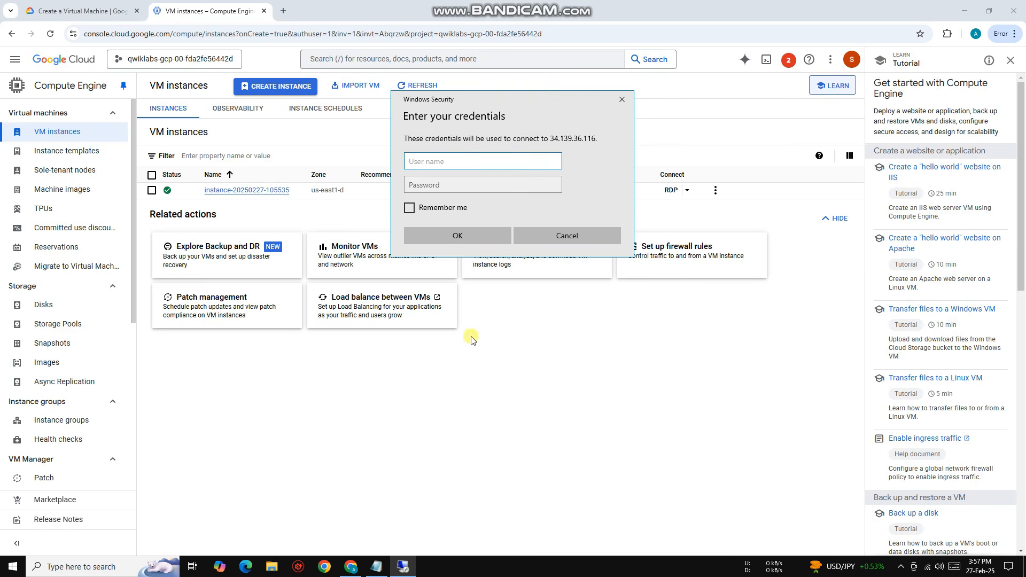
Step: Copy the username unitygamedev from Notepad into the user name field of the remote desktop credentials
{"action": "left_click", "coordinate": [376, 566]}
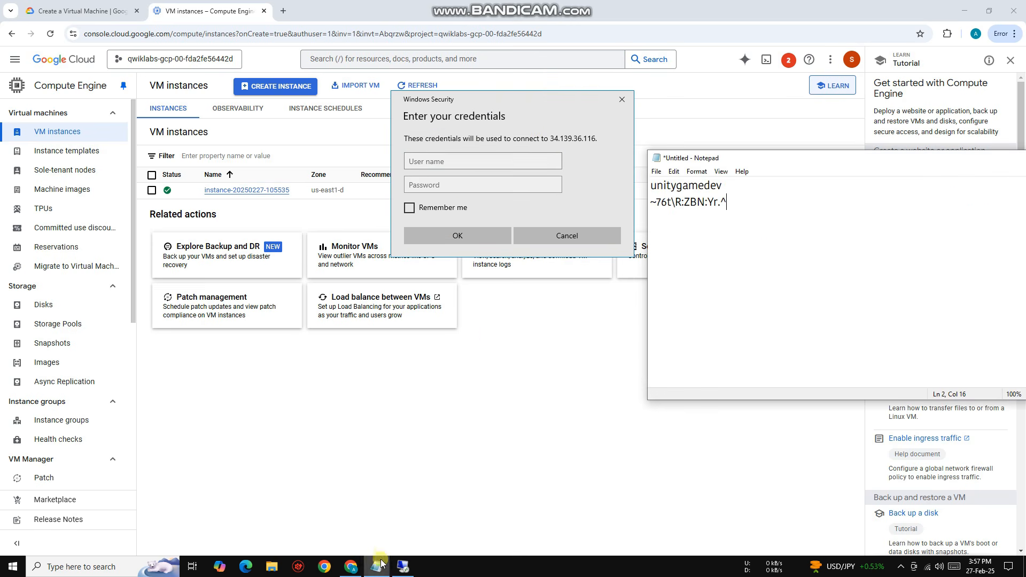
{"action": "left_click_drag", "start_coordinate": [745, 185], "coordinate": [654, 186]}
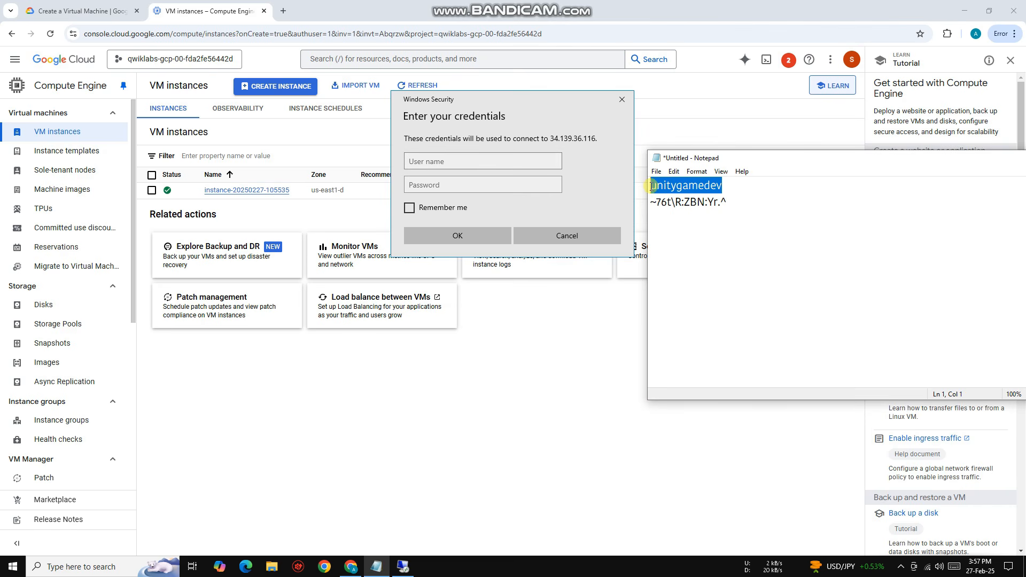
{"action": "right_click", "coordinate": [651, 185]}
{"action": "left_click", "coordinate": [689, 216]}
{"action": "left_click", "coordinate": [437, 164]}
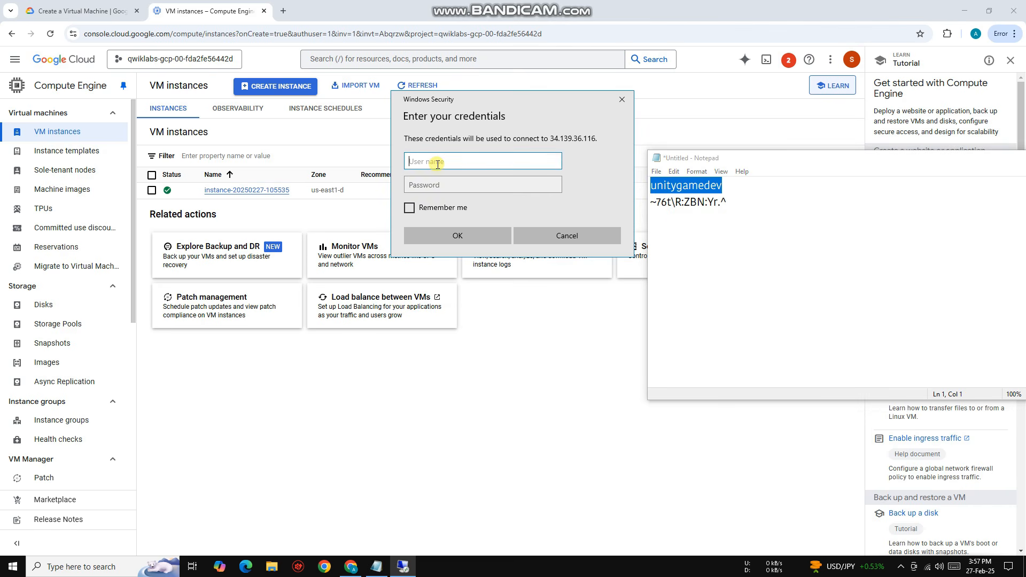
{"action": "key", "text": "ctrl+v"}
Step: Copy the Windows password from Notepad into the credentials' password field and submit the login
{"action": "left_click", "coordinate": [756, 228]}
{"action": "left_click_drag", "start_coordinate": [755, 228], "coordinate": [654, 202]}
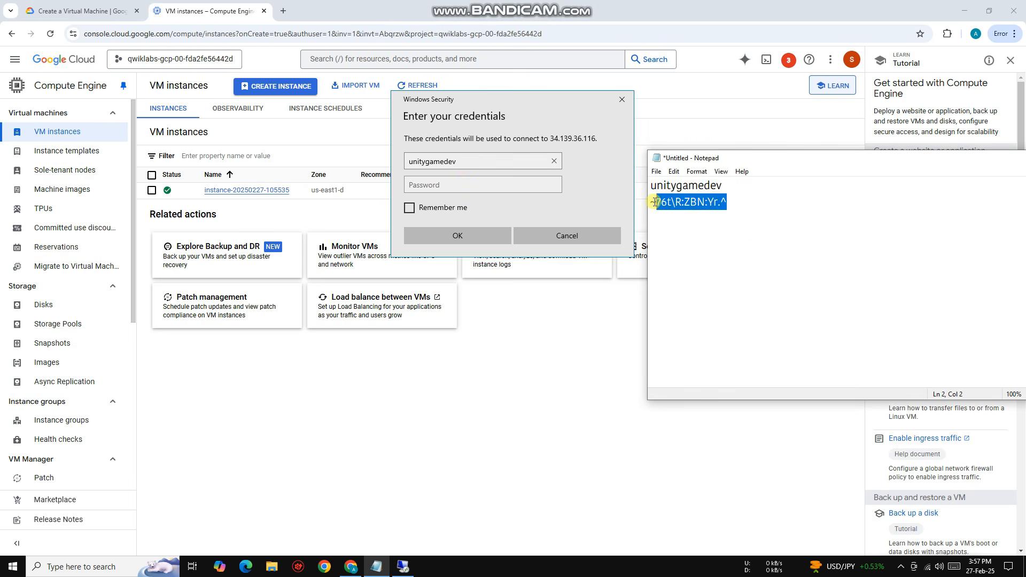
{"action": "right_click", "coordinate": [685, 203]}
{"action": "left_click", "coordinate": [714, 241]}
{"action": "left_click", "coordinate": [474, 181]}
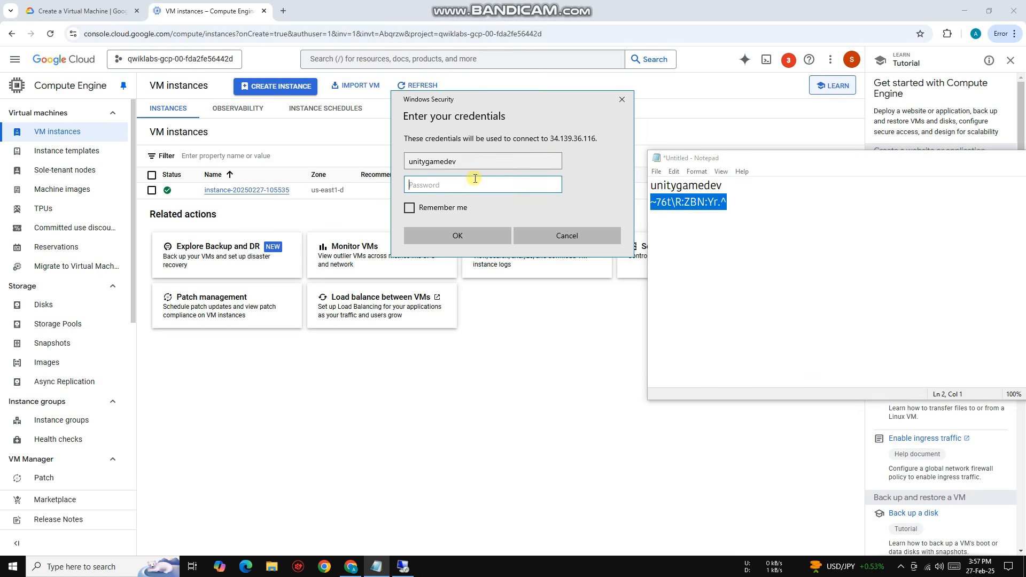
{"action": "key", "text": "ctrl+v"}
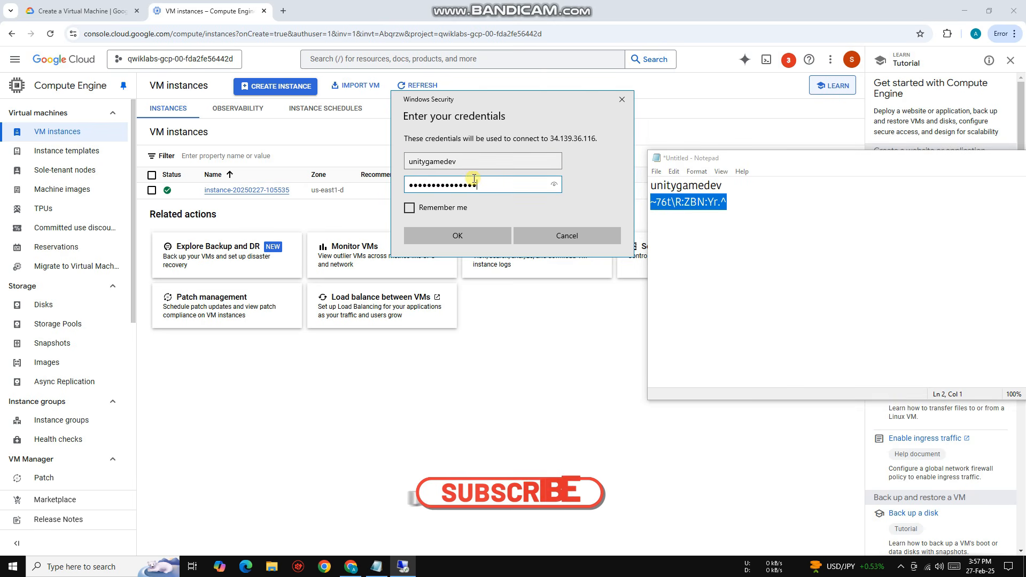
{"action": "left_click", "coordinate": [454, 241]}
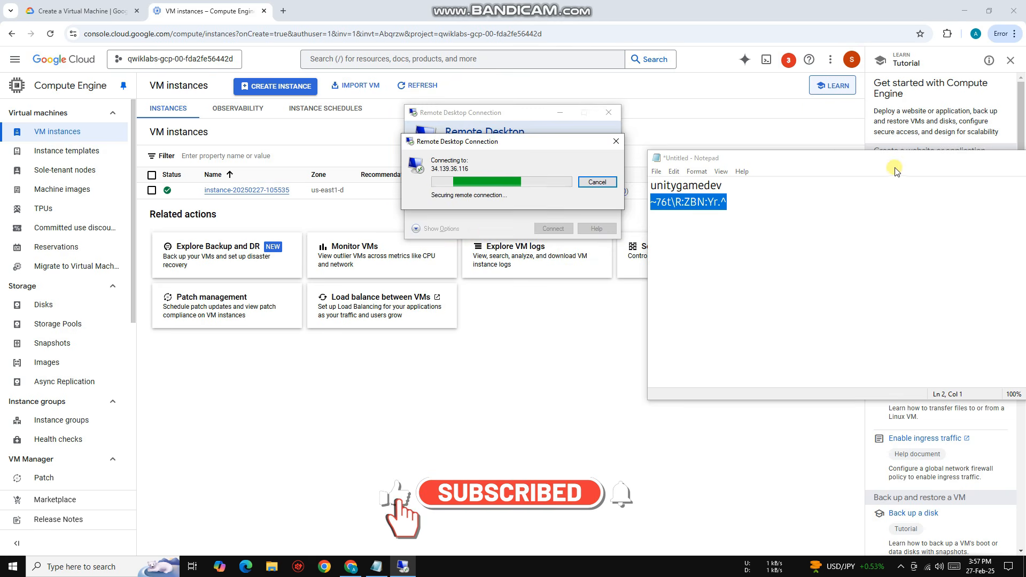
Step: Turn off further certificate prompts for this computer and connect despite the certificate errors
{"action": "left_click_drag", "start_coordinate": [896, 164], "coordinate": [703, 320]}
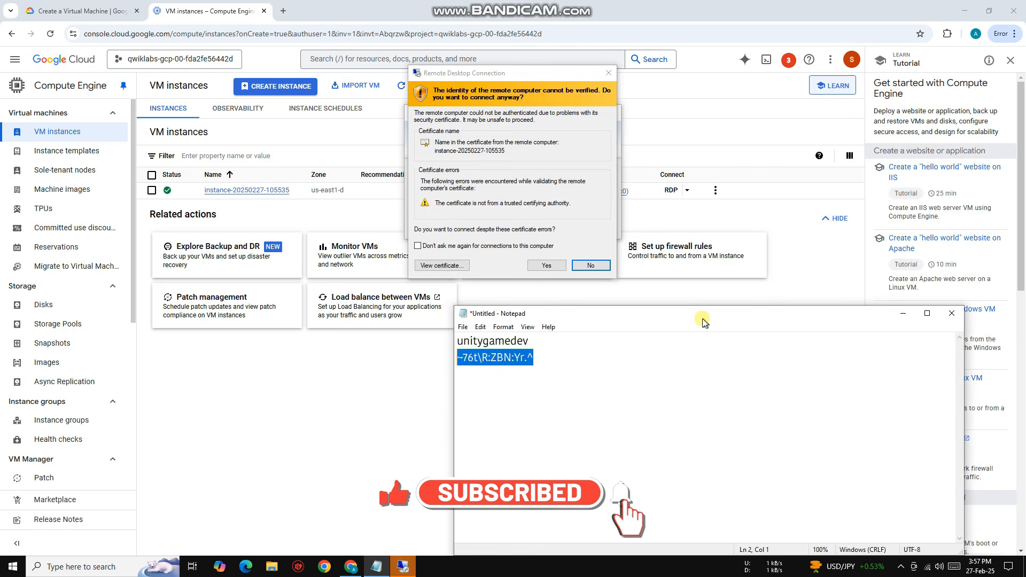
{"action": "left_click", "coordinate": [454, 246]}
{"action": "left_click", "coordinate": [546, 266]}
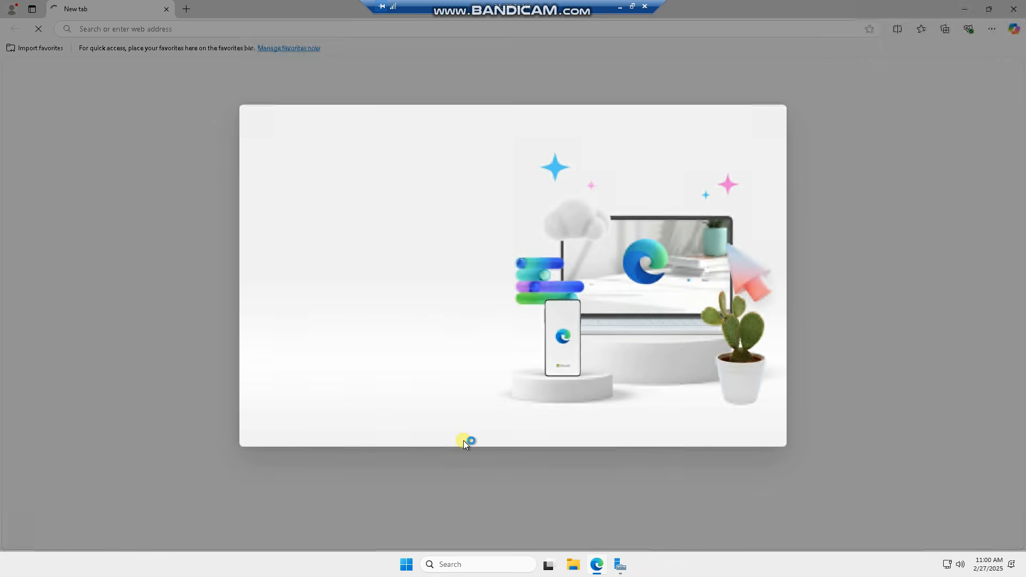
Step: Go through Microsoft Edge's first-run screens on the remote desktop and confirm to start browsing
{"action": "left_click", "coordinate": [374, 397]}
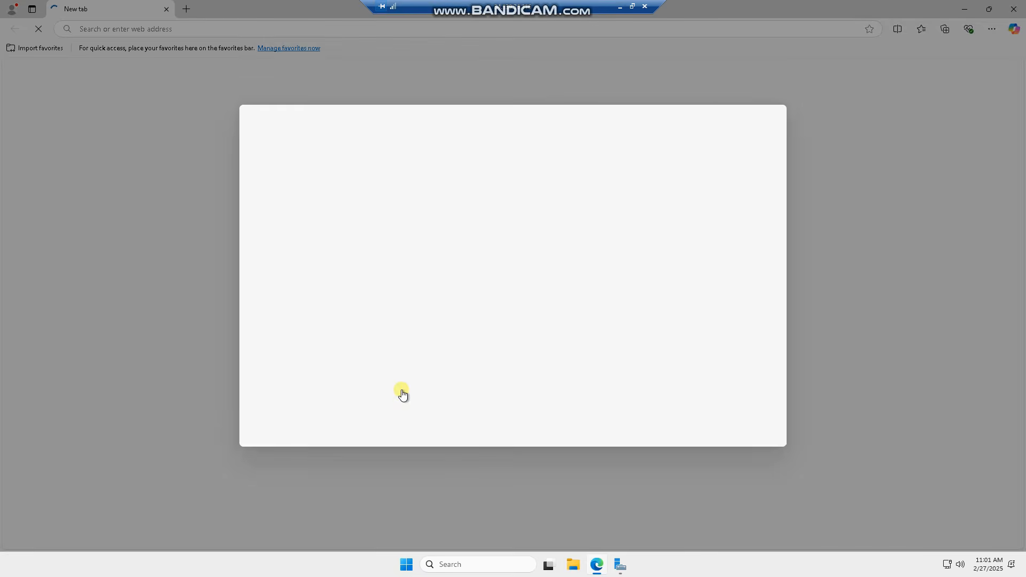
{"action": "left_click", "coordinate": [333, 391]}
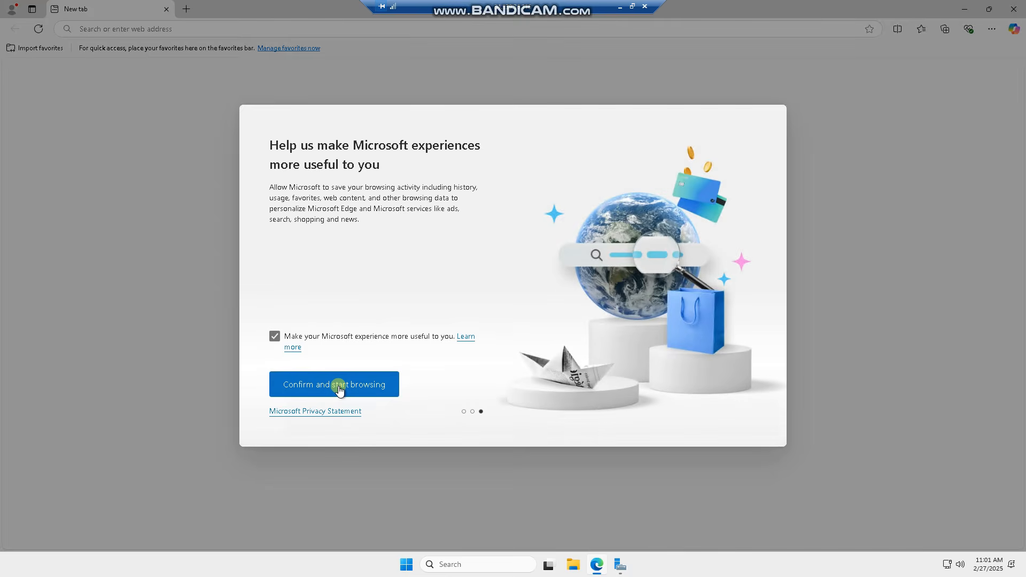
{"action": "left_click", "coordinate": [335, 387]}
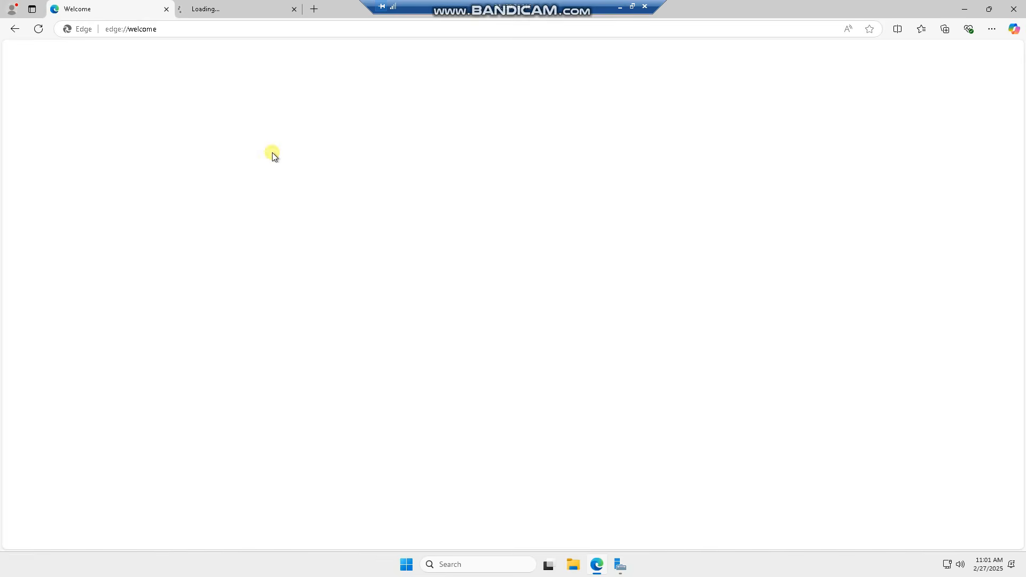
Step: Search the web for "speed test" from Edge's second tab, and start a connection test on Speedtest by Ookla
{"action": "left_click", "coordinate": [238, 10]}
{"action": "left_click", "coordinate": [268, 31]}
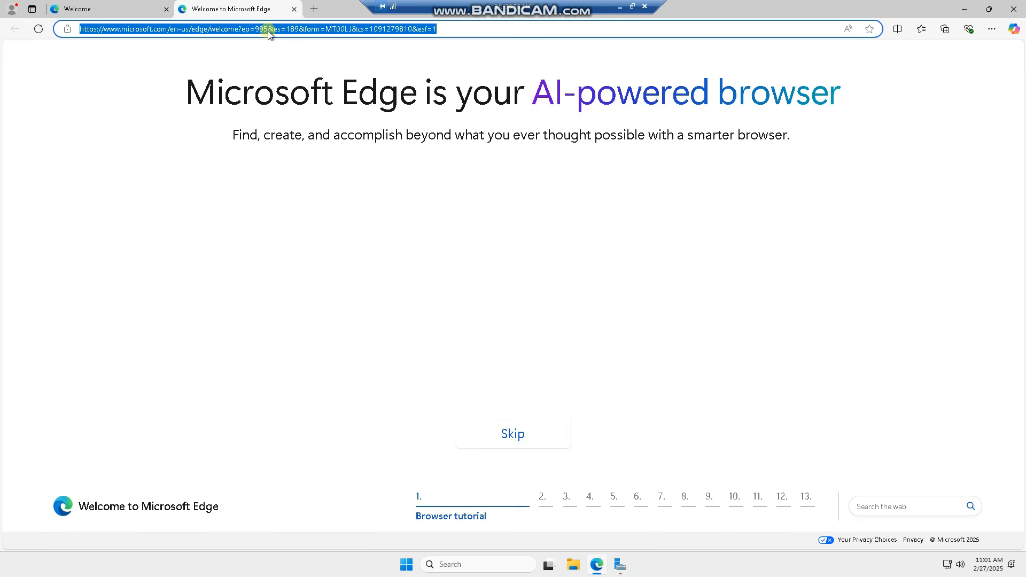
{"action": "type", "text": "speed test"}
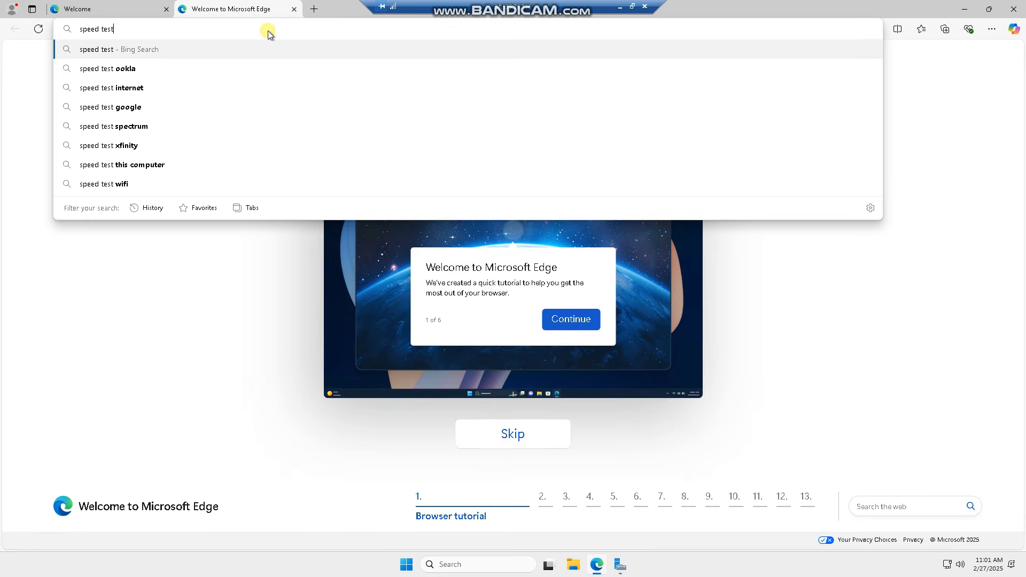
{"action": "key", "text": "Return"}
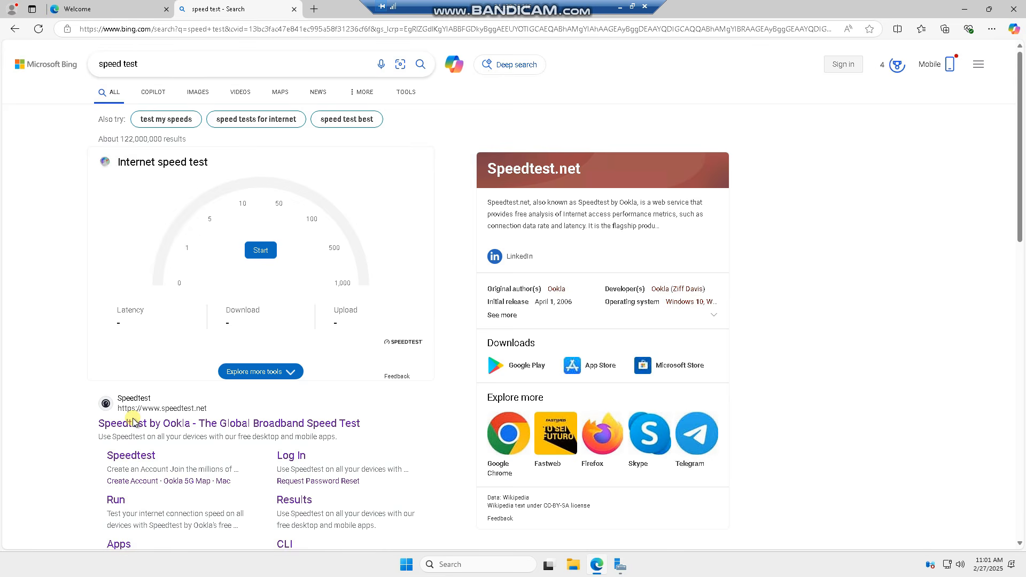
{"action": "left_click", "coordinate": [174, 422]}
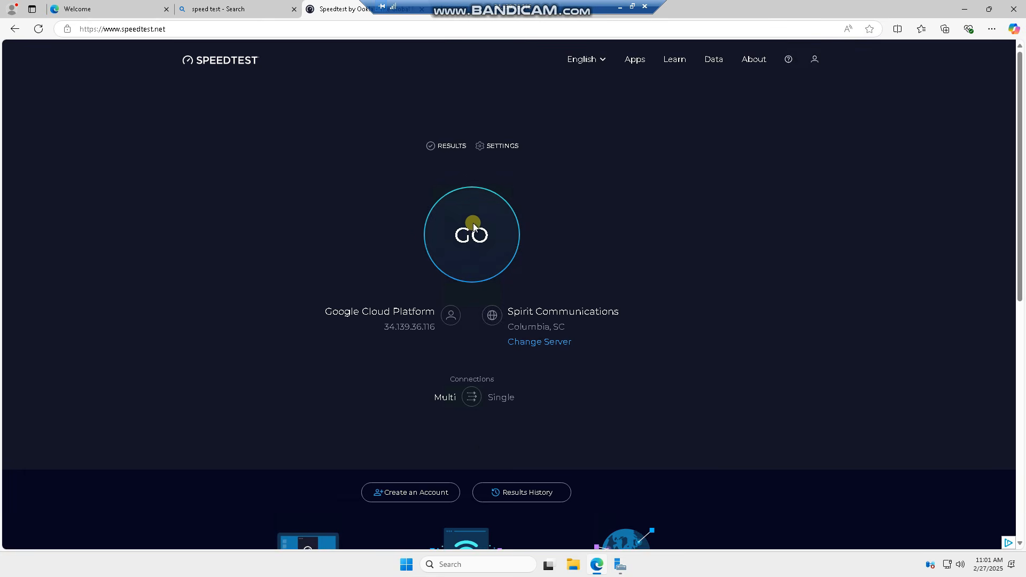
{"action": "left_click", "coordinate": [454, 251]}
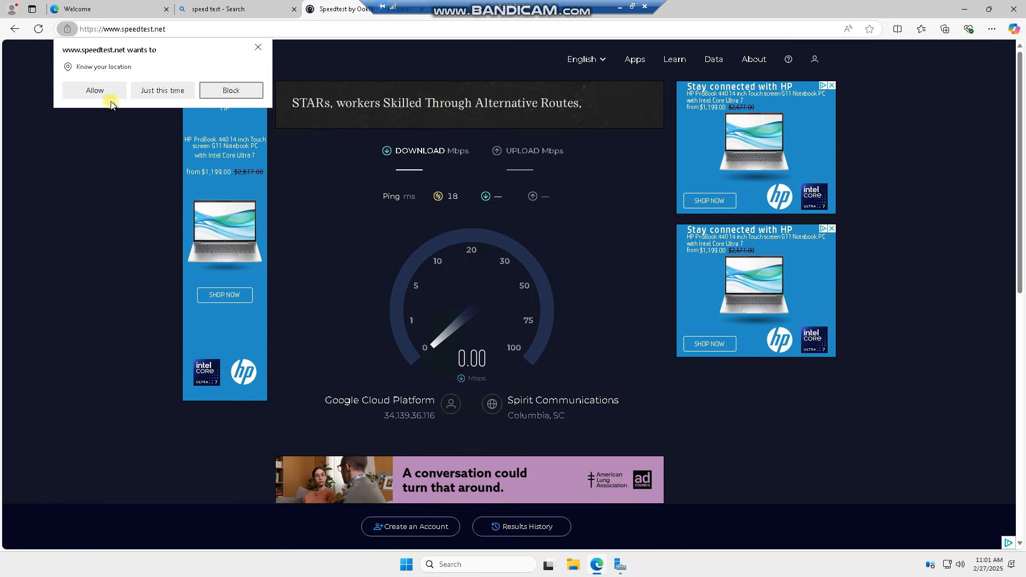
Step: Allow speedtest.net to know the location while the connection test runs
{"action": "left_click", "coordinate": [101, 92]}
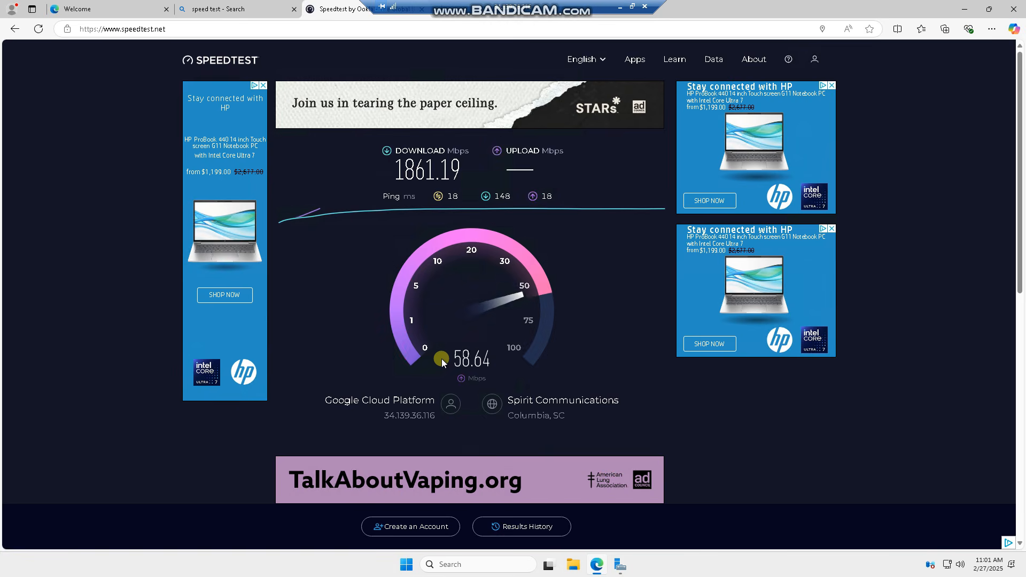
Step: Search Windows for "system", examine the VM's device and Windows specifications on the System About page, and close Settings
{"action": "left_click", "coordinate": [406, 565]}
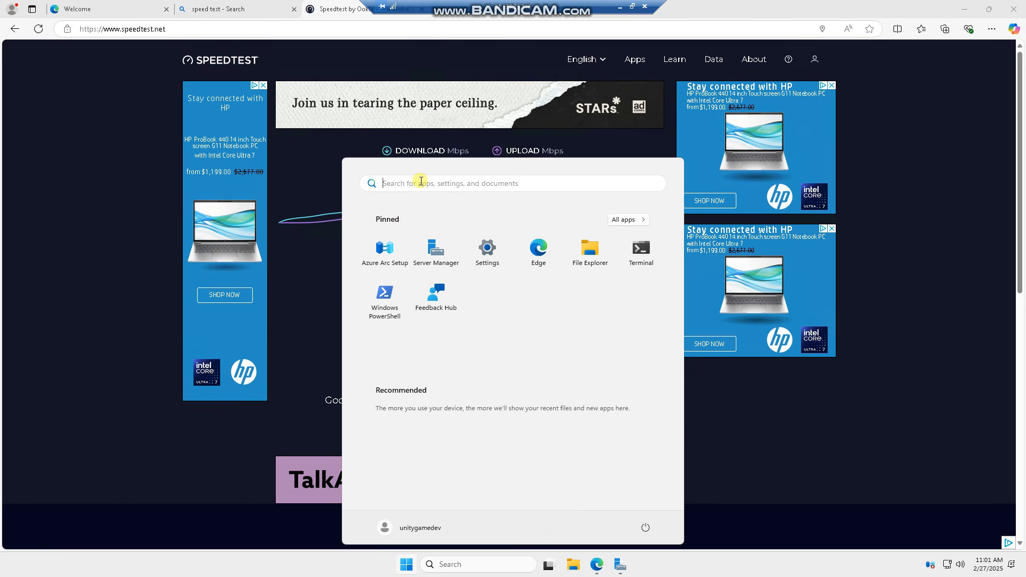
{"action": "left_click", "coordinate": [421, 182]}
{"action": "type", "text": "syst"}
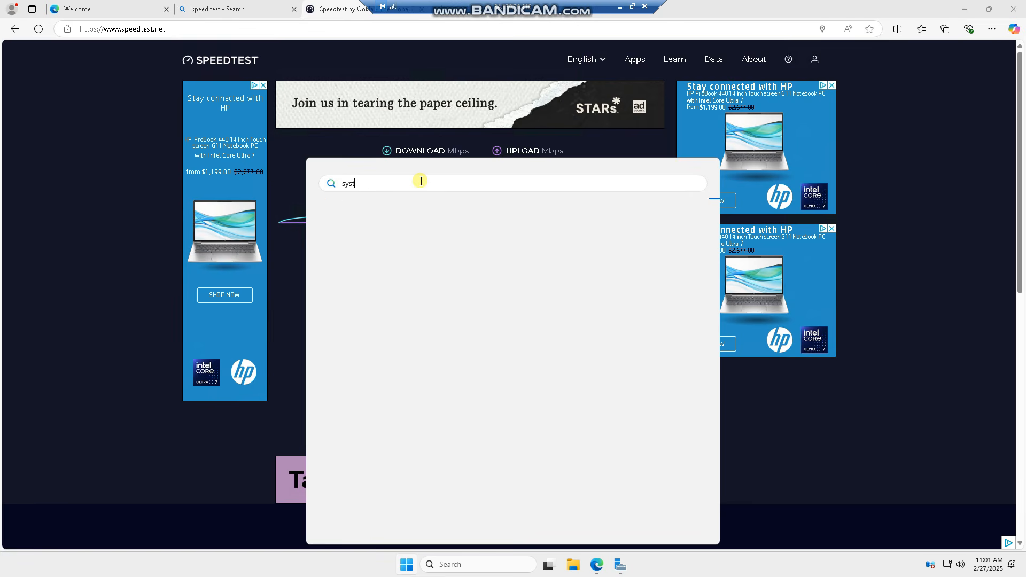
{"action": "type", "text": "em"}
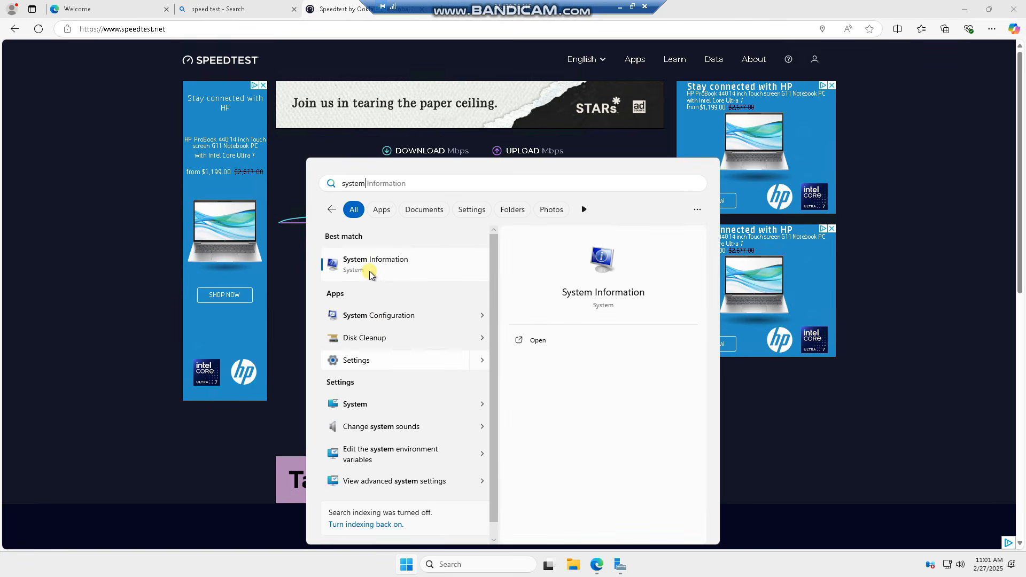
{"action": "left_click", "coordinate": [366, 405]}
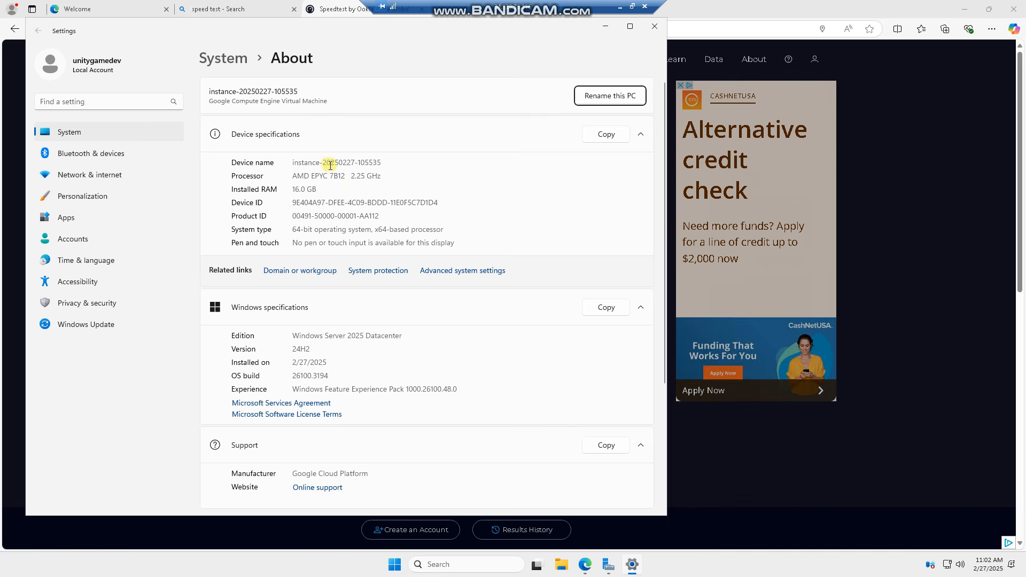
{"action": "left_click", "coordinate": [654, 26]}
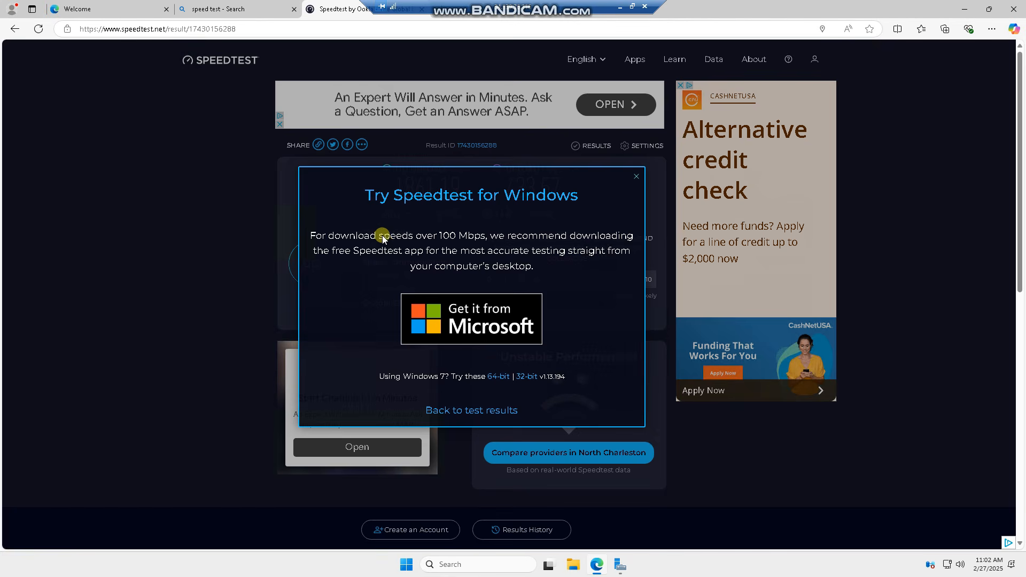
Step: Search the web for "scamlytics", open the Scamalytics site and run its IP quality check on the VM's prefilled address
{"action": "left_click", "coordinate": [337, 29]}
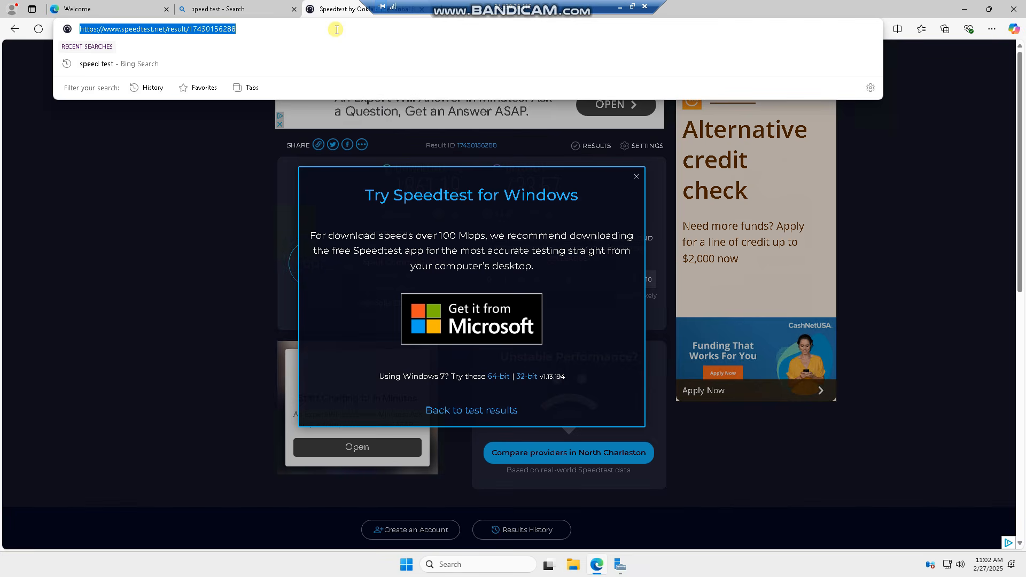
{"action": "type", "text": "scamlytics"}
{"action": "key", "text": "Return"}
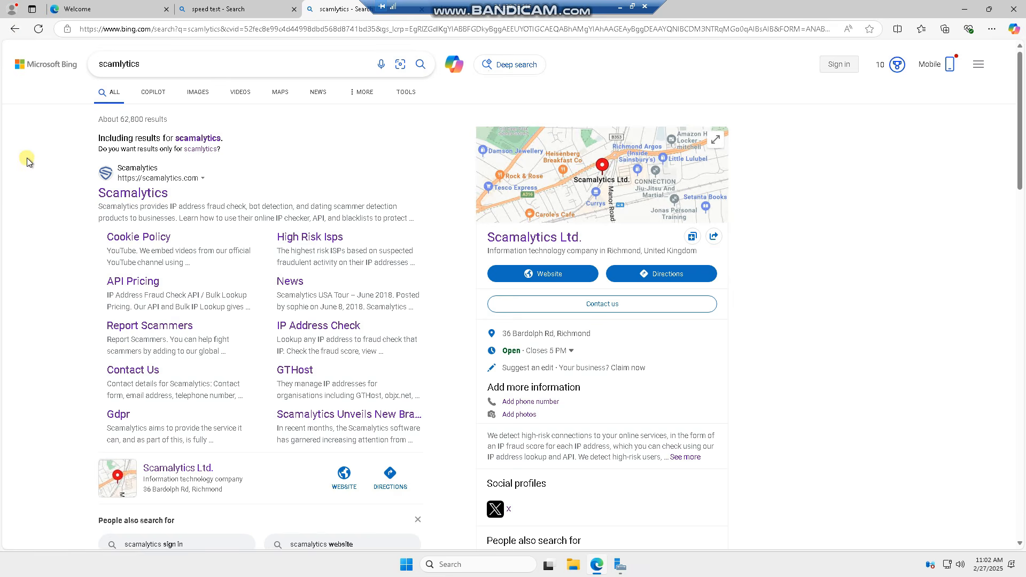
{"action": "left_click", "coordinate": [118, 195]}
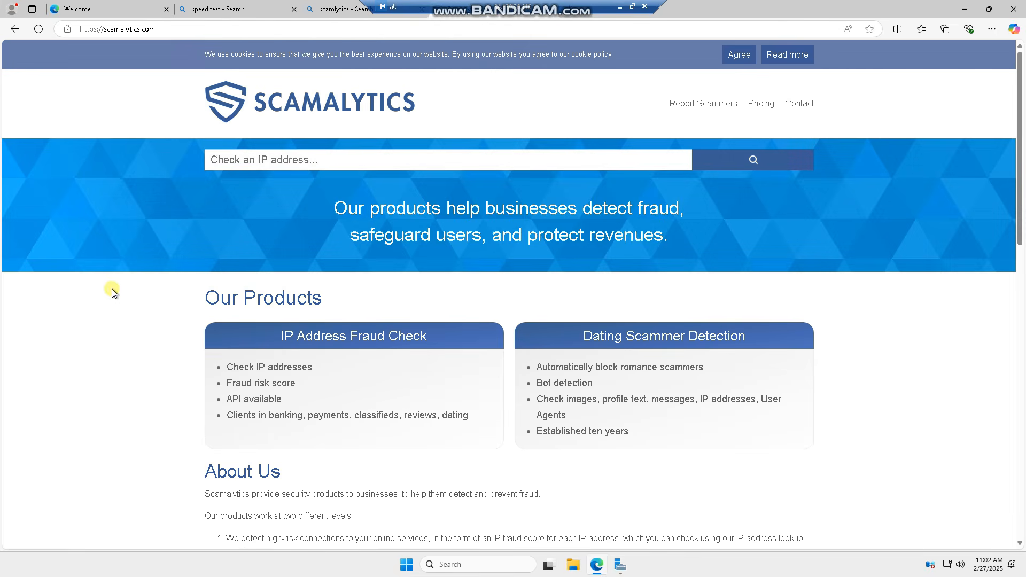
{"action": "scroll", "coordinate": [111, 288], "scroll_direction": "down", "scroll_amount": 5}
{"action": "left_click", "coordinate": [333, 396]}
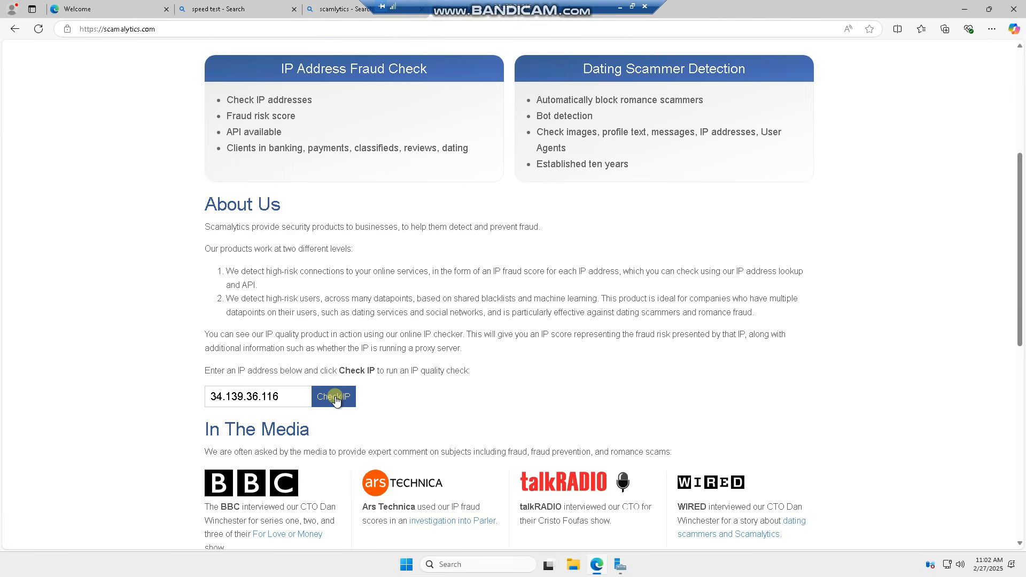